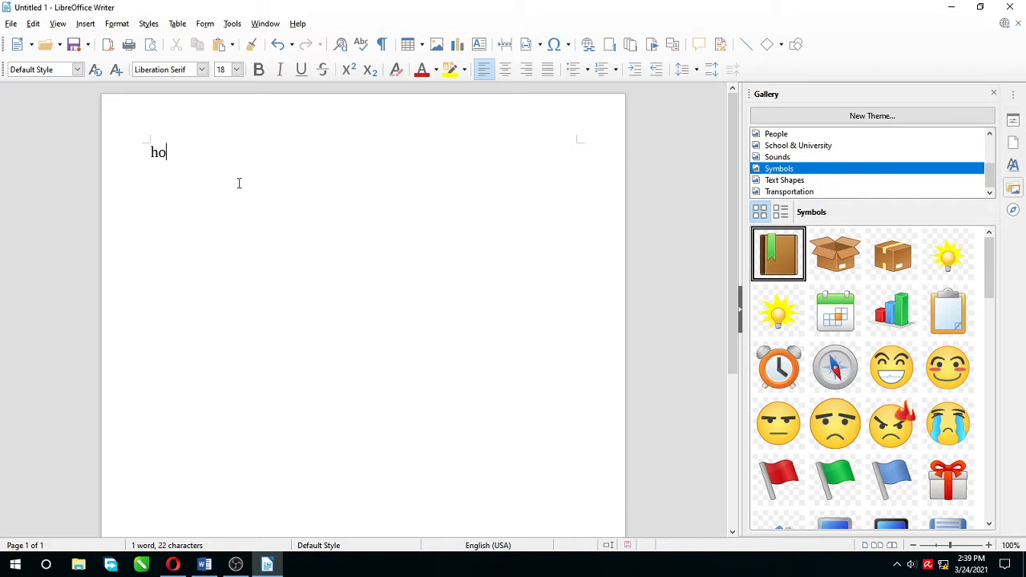
- Complete the heading "How to draw a cup" and draw a cylinder about 3.59 × 3.96 inches below it
text(to draw a cup)
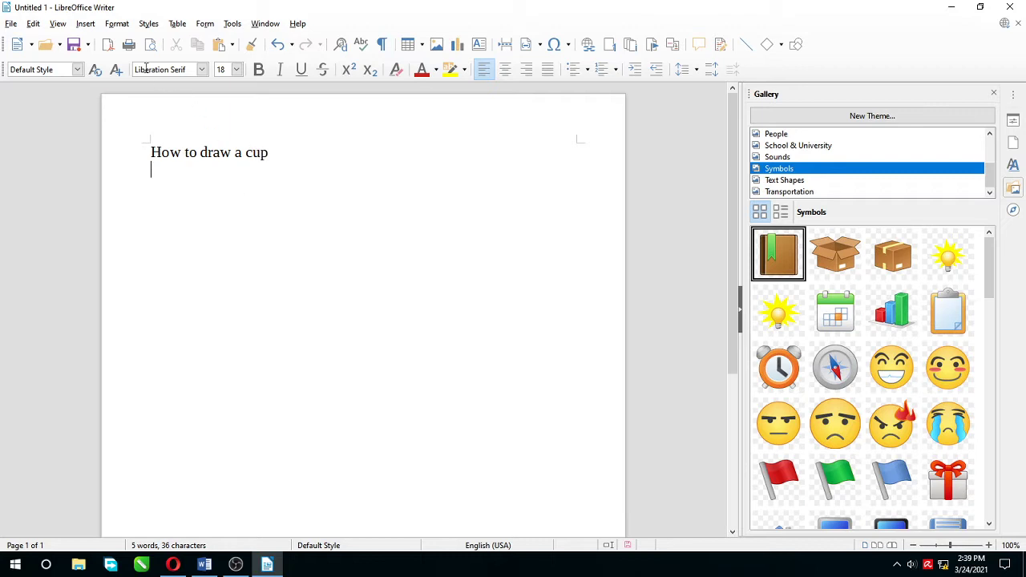
click(86, 25)
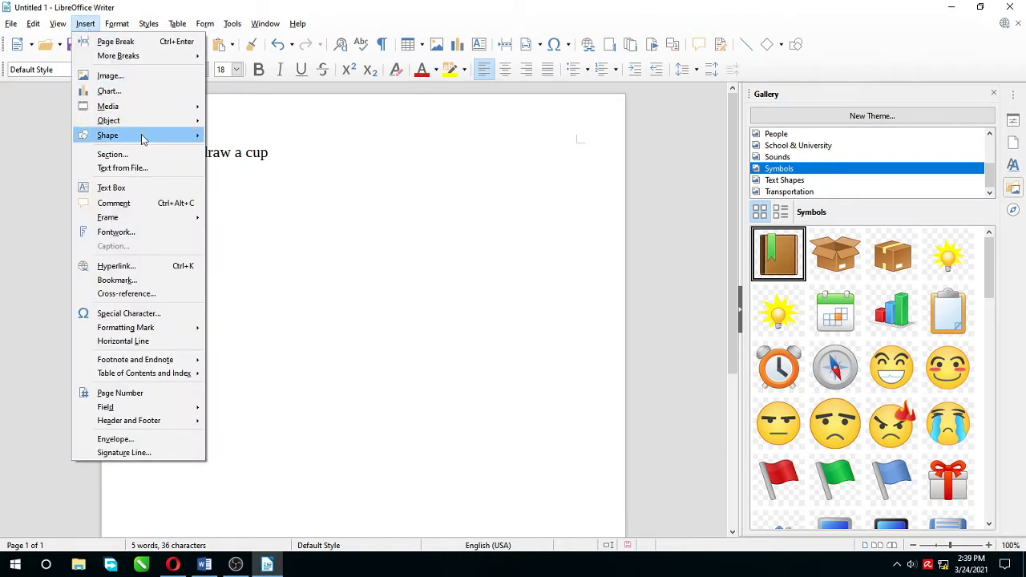
mouse_move(156, 143)
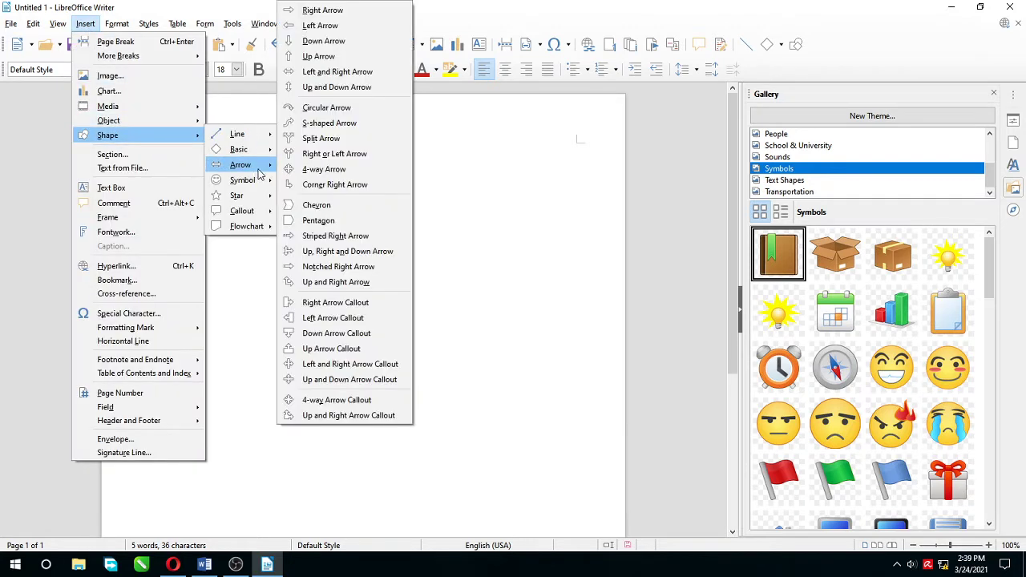
mouse_move(259, 150)
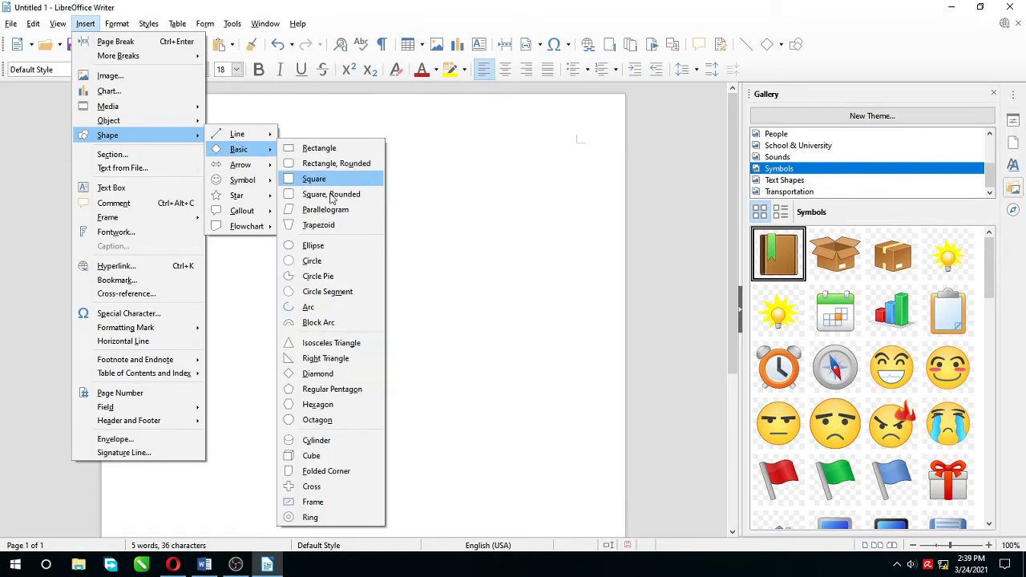
click(334, 443)
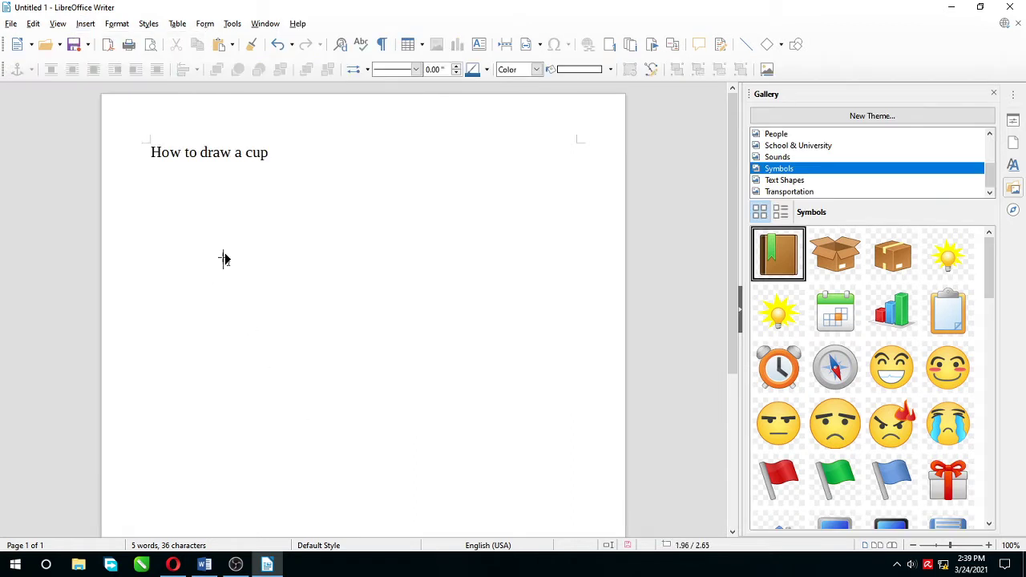
drag(218, 251, 440, 495)
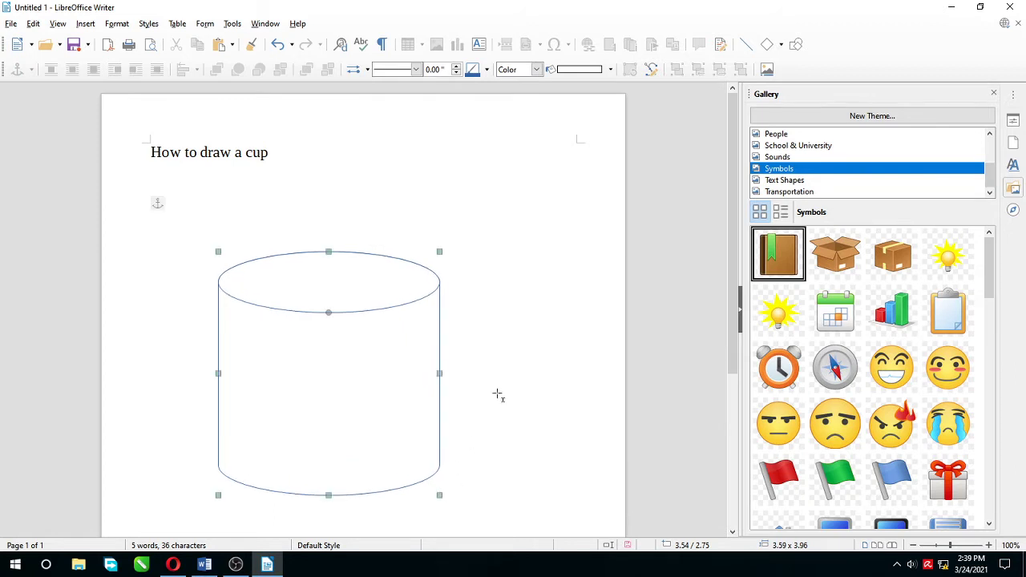
- Fill the cylinder with black
click(609, 70)
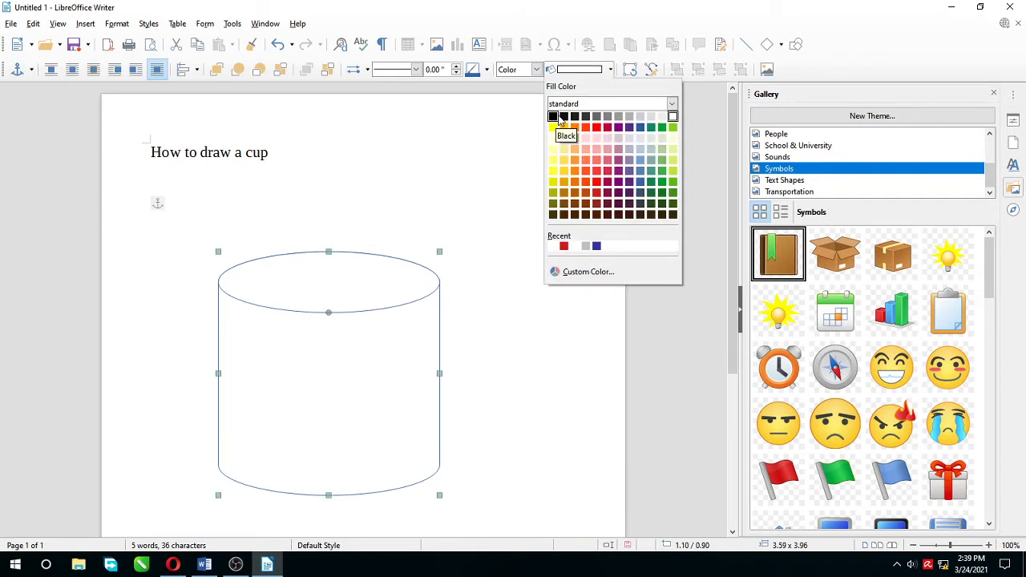
click(552, 116)
click(559, 115)
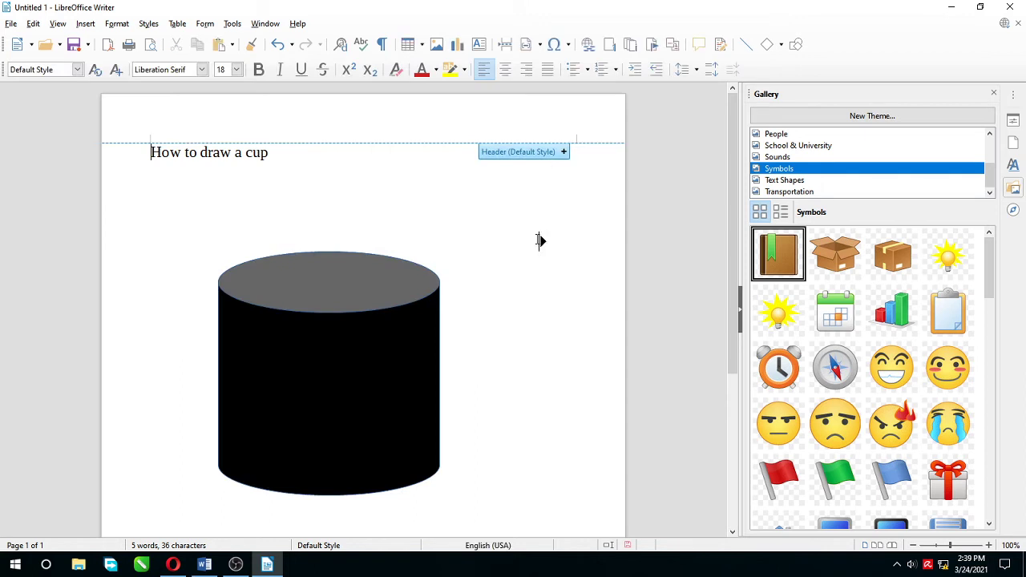
- Nudge the cylinder about 0.4 inch to the left, keeping its height on the page, and deselect it
click(386, 344)
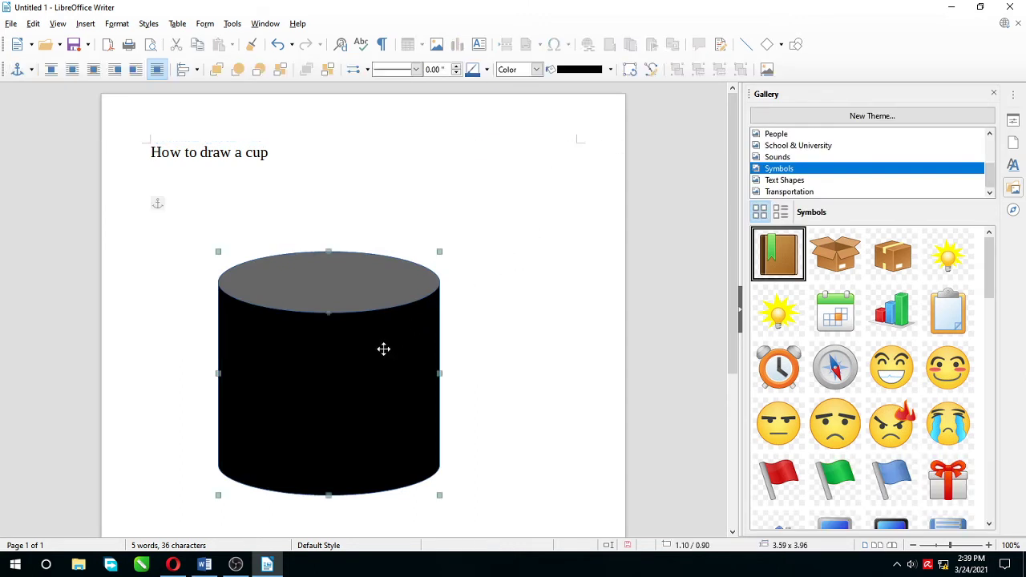
key(Up)
key(Up)
key(Up)
key(Left)
key(Left)
key(Left)
key(Down)
key(Down)
key(Down)
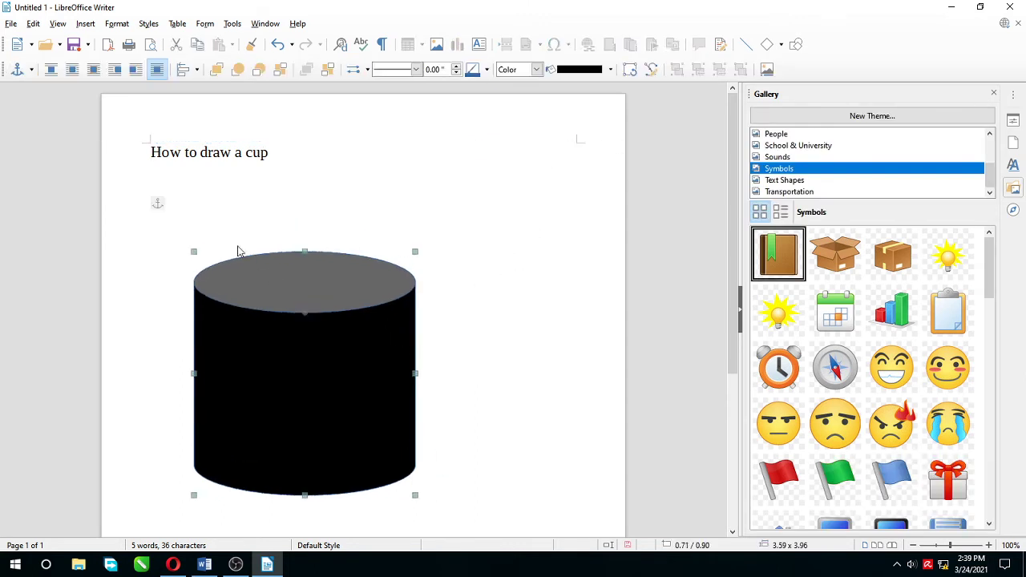
click(295, 158)
click(252, 207)
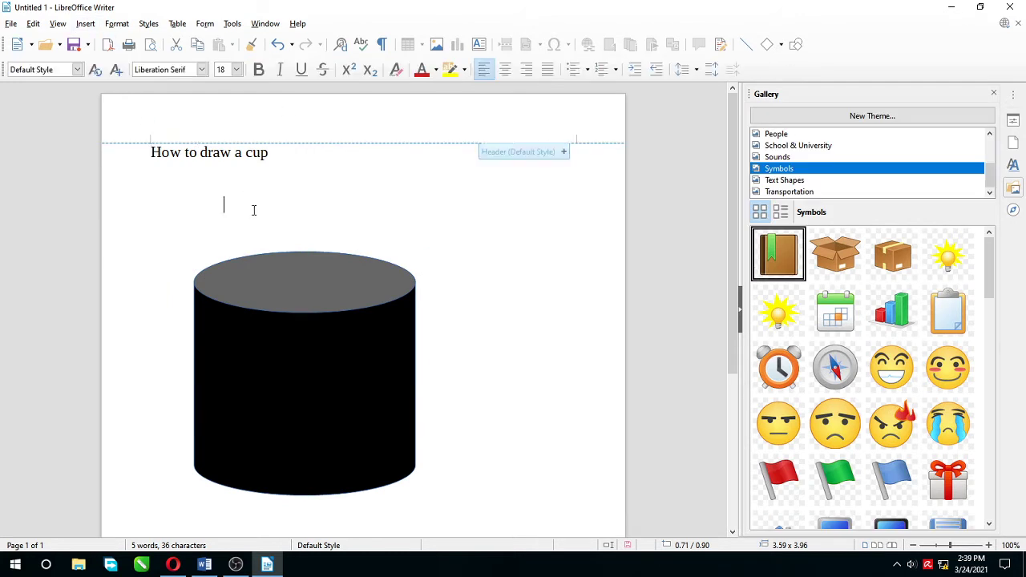
- Draw a block arc about 2.76 × 2.68 inches to the right of the cylinder and fill it with black
click(84, 23)
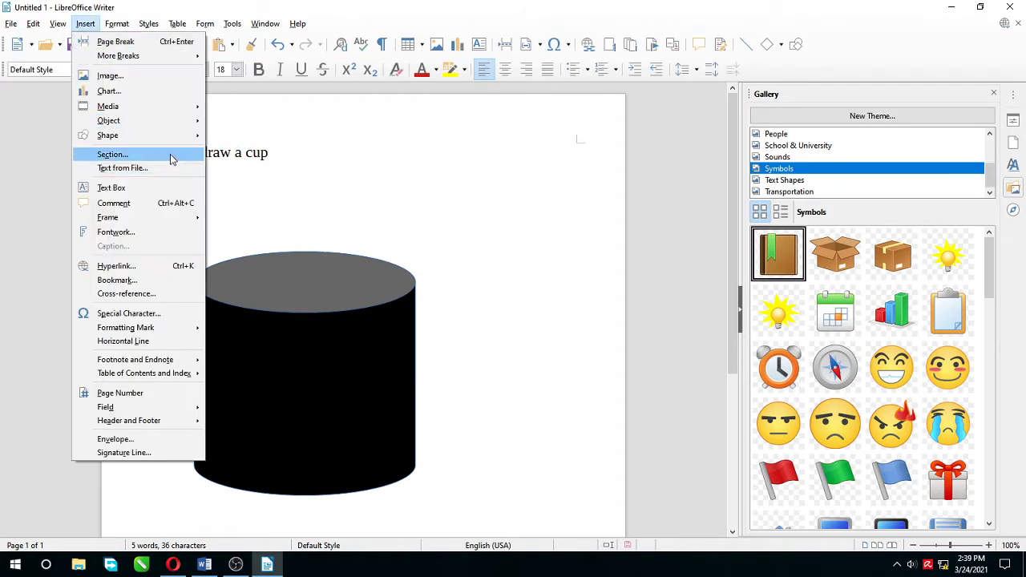
mouse_move(160, 134)
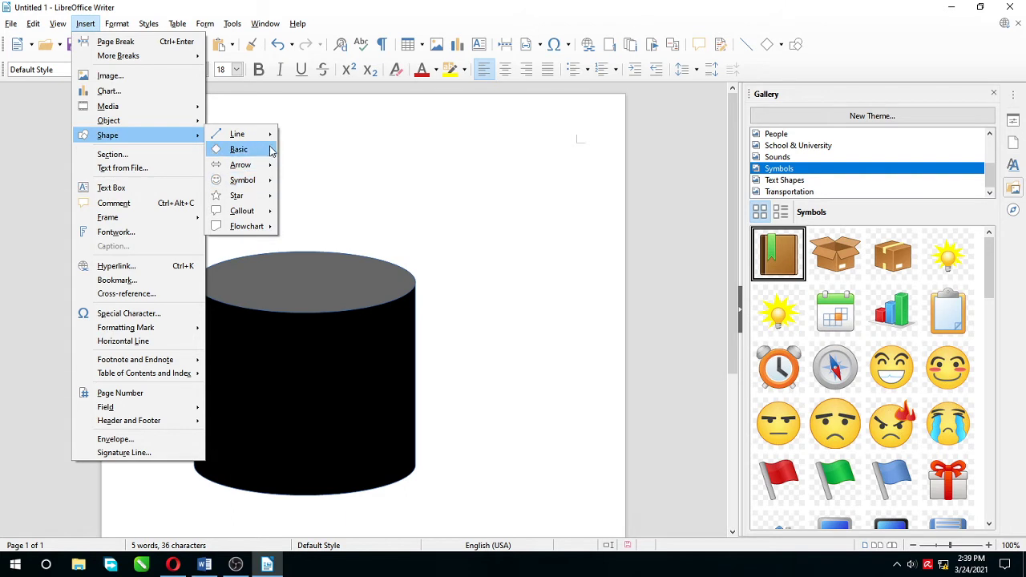
mouse_move(256, 149)
click(353, 308)
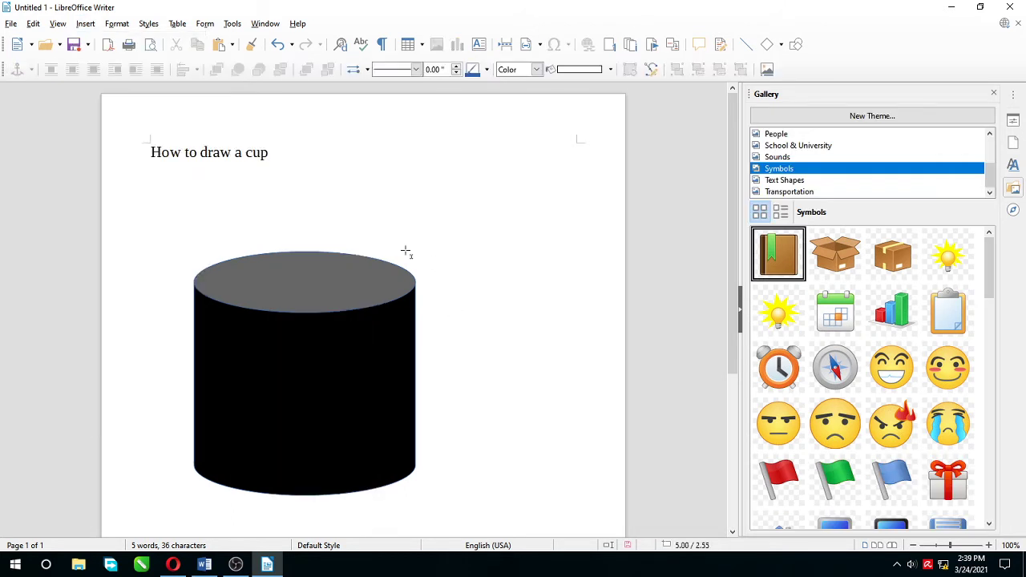
drag(422, 239, 592, 403)
click(610, 69)
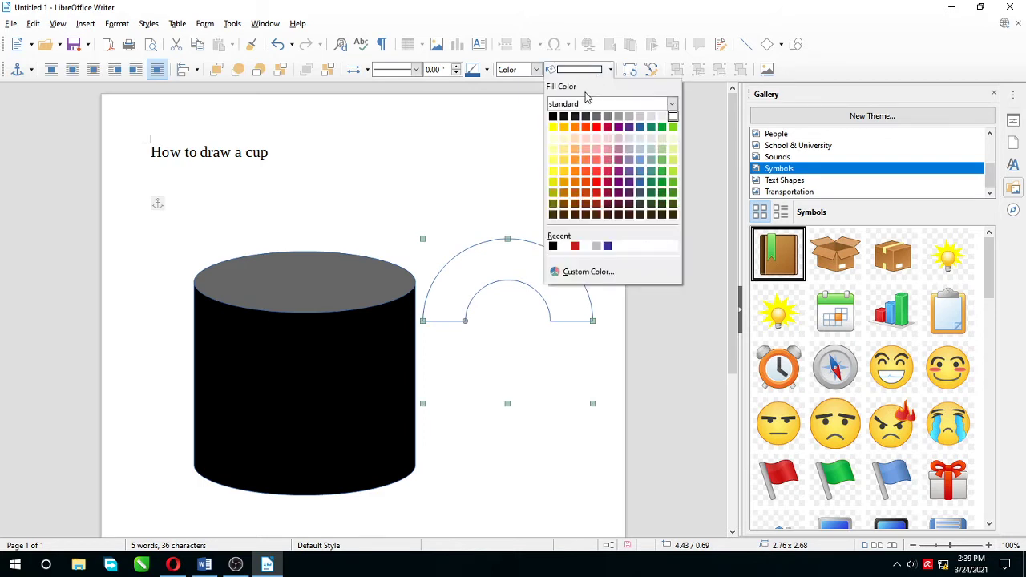
click(562, 117)
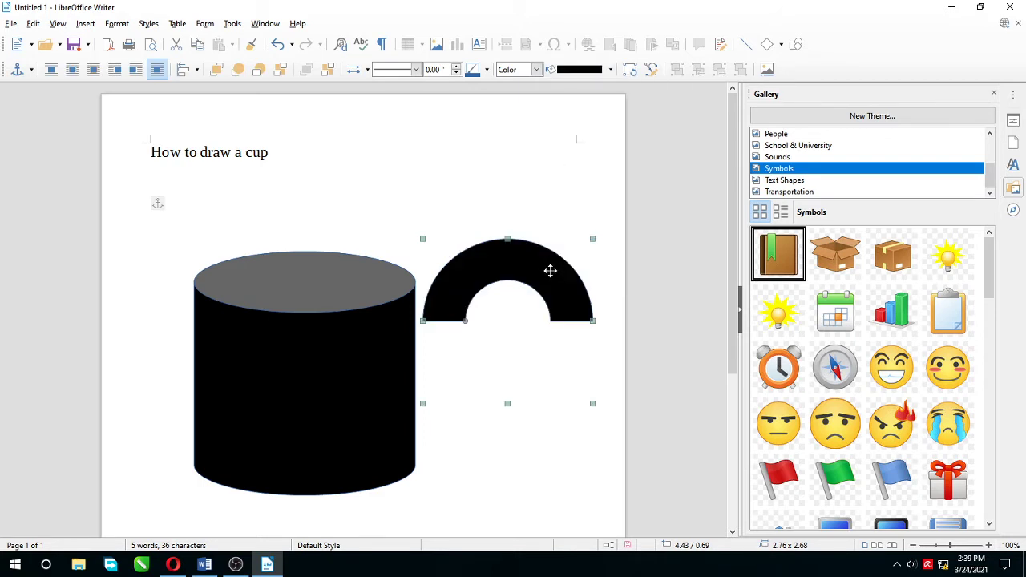
- Rotate the block arc to 270° and move it against the cylinder's right side as the cup's handle
drag(550, 271, 545, 307)
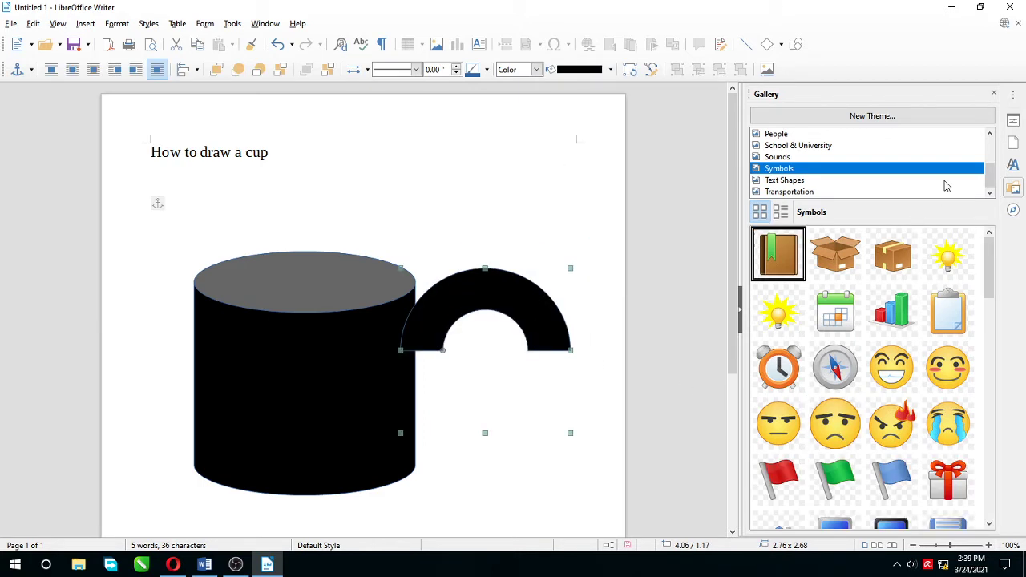
click(1012, 119)
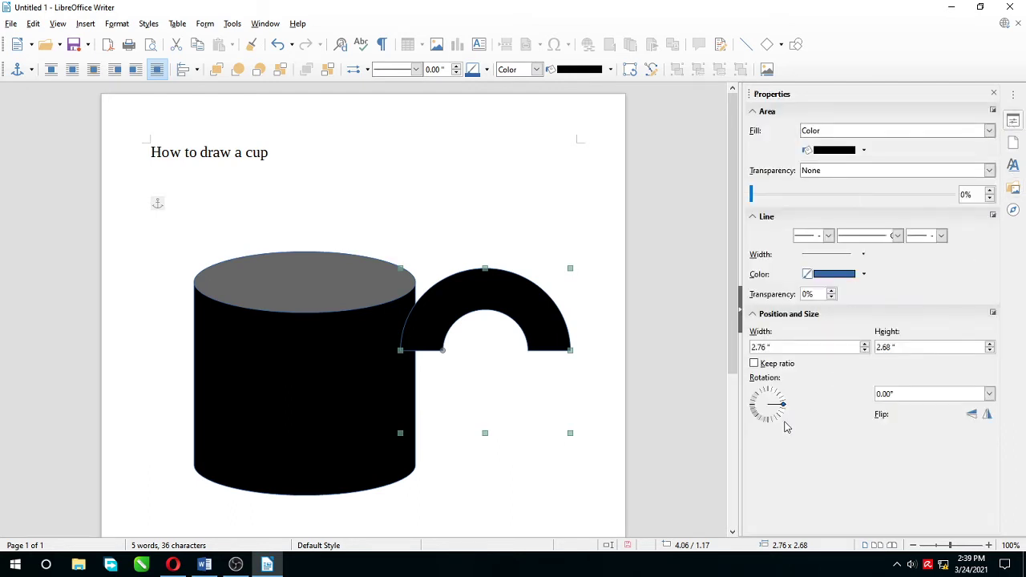
click(992, 398)
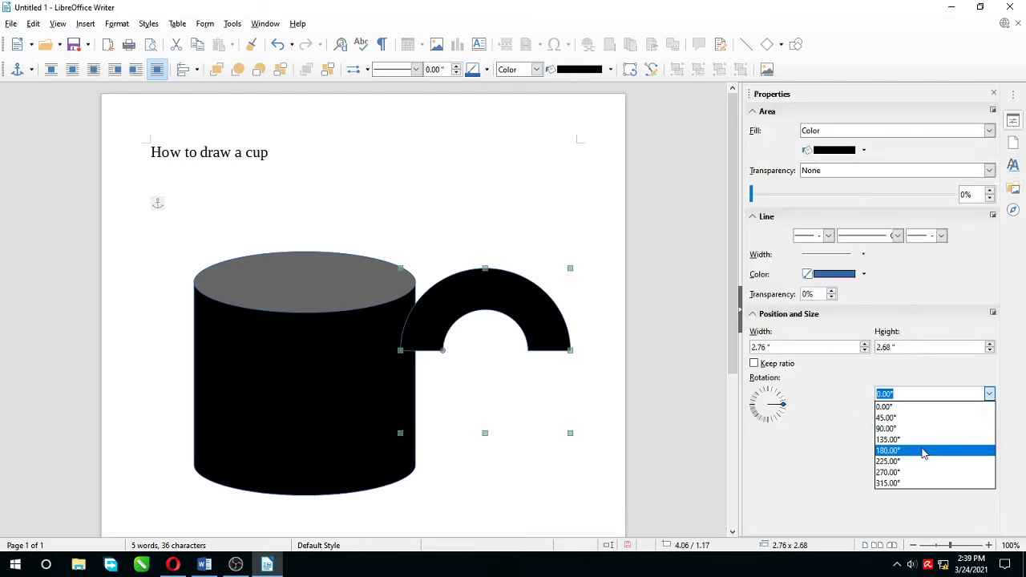
click(902, 475)
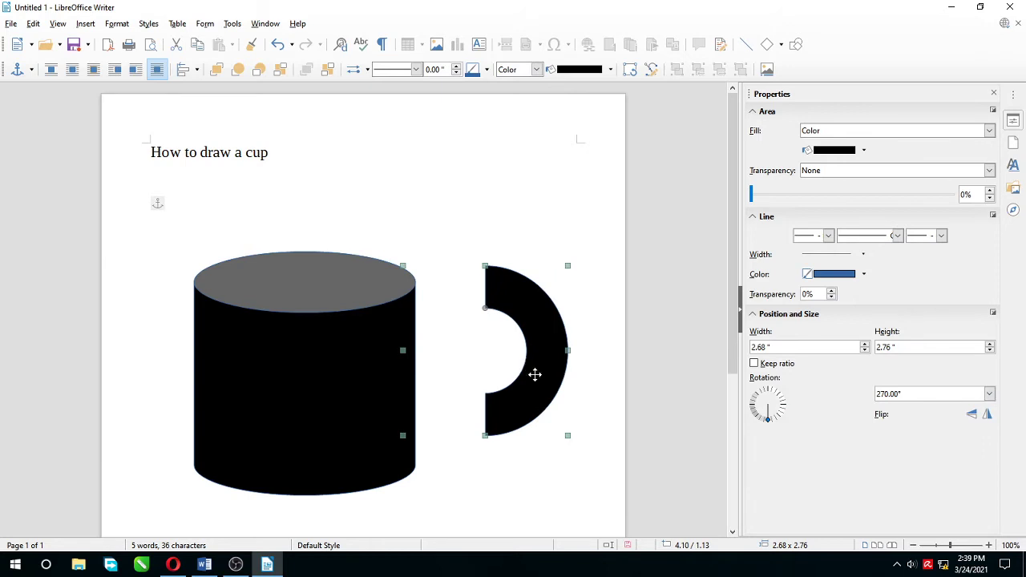
drag(534, 374, 457, 403)
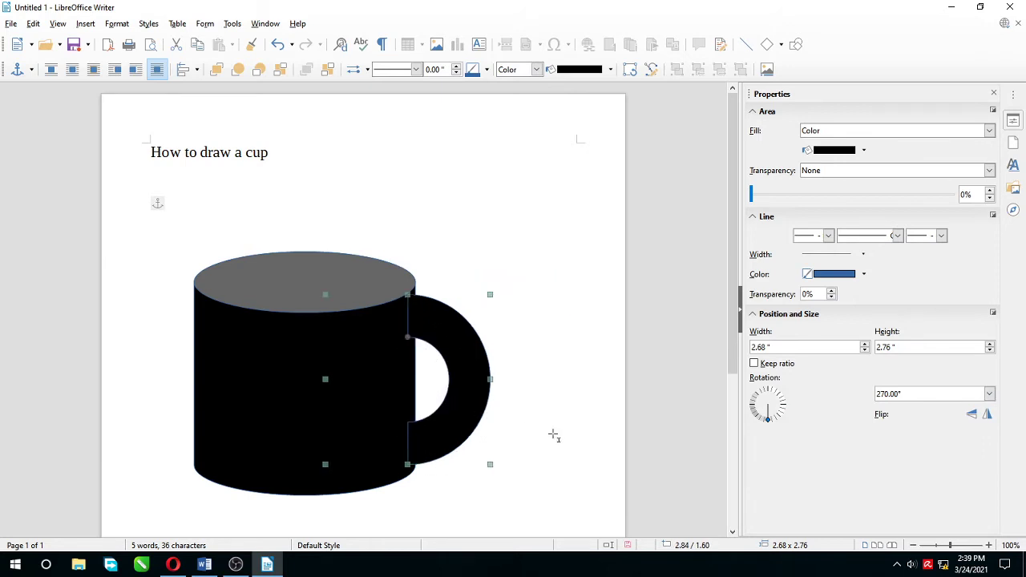
click(553, 435)
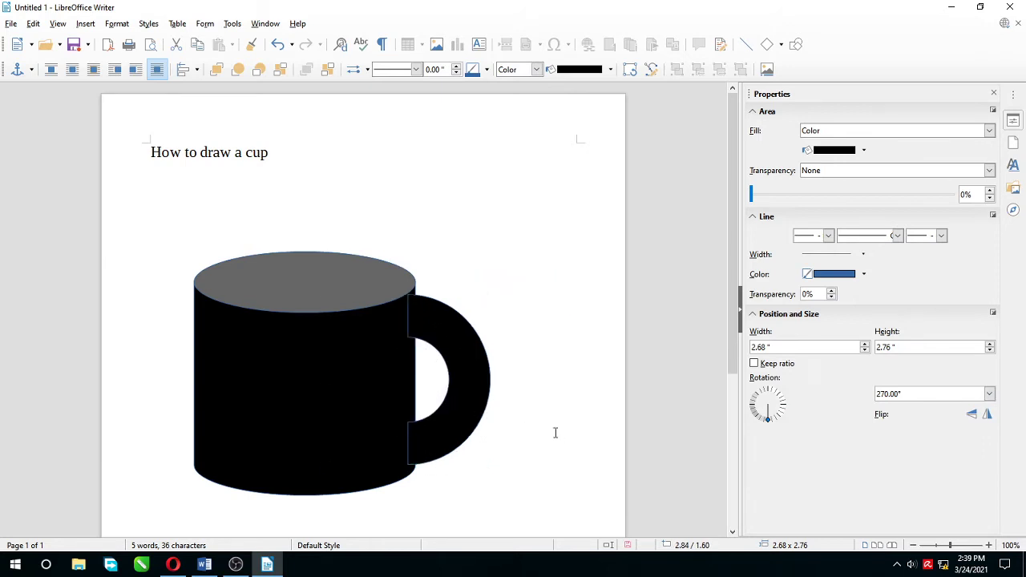
- Group the cylinder and the block arc handle into one object
click(468, 373)
right_click(455, 350)
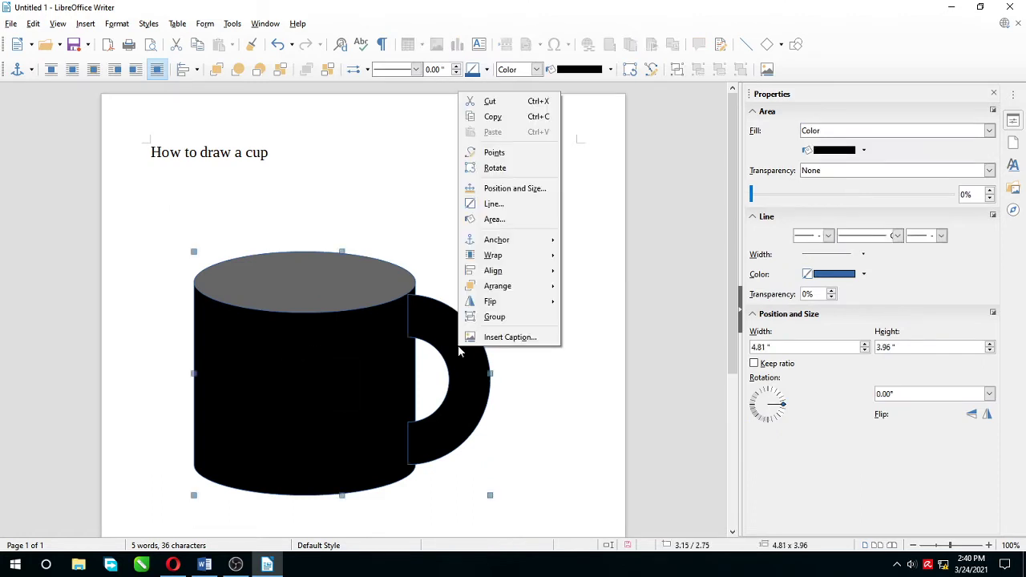
click(559, 322)
click(568, 408)
- Change the fill color of the grouped cup to the standard orange and deselect it
click(358, 360)
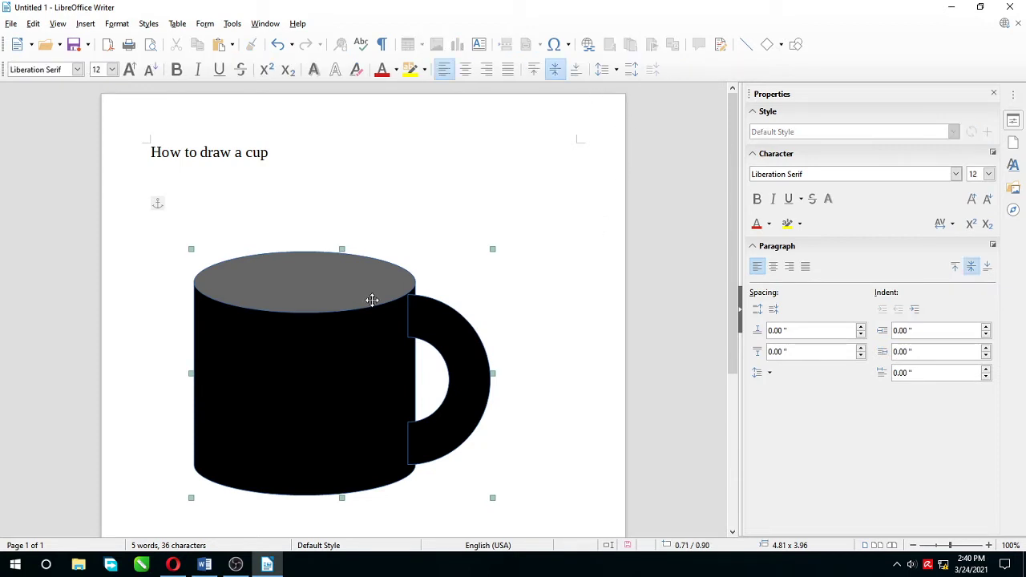
click(371, 300)
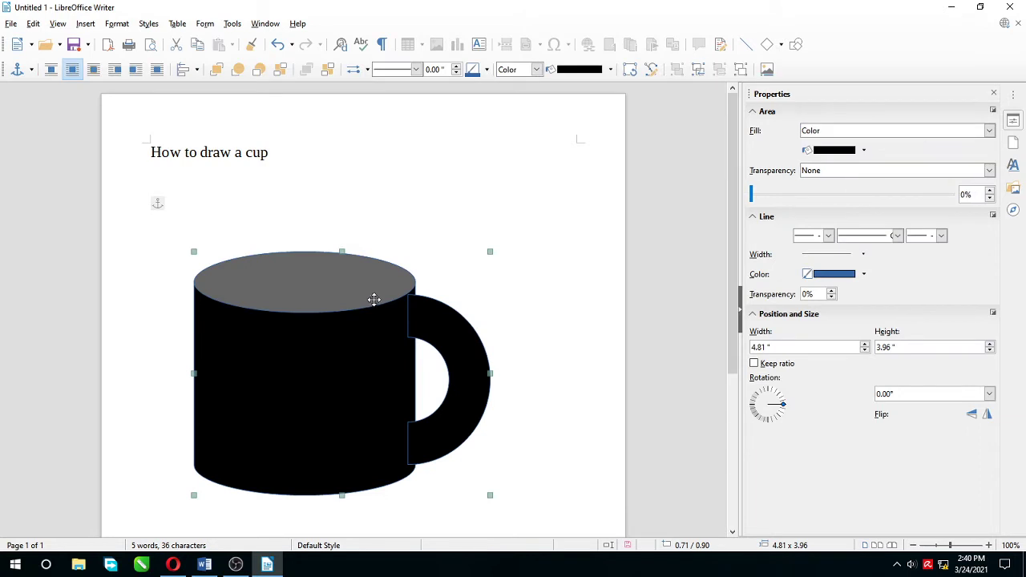
click(609, 70)
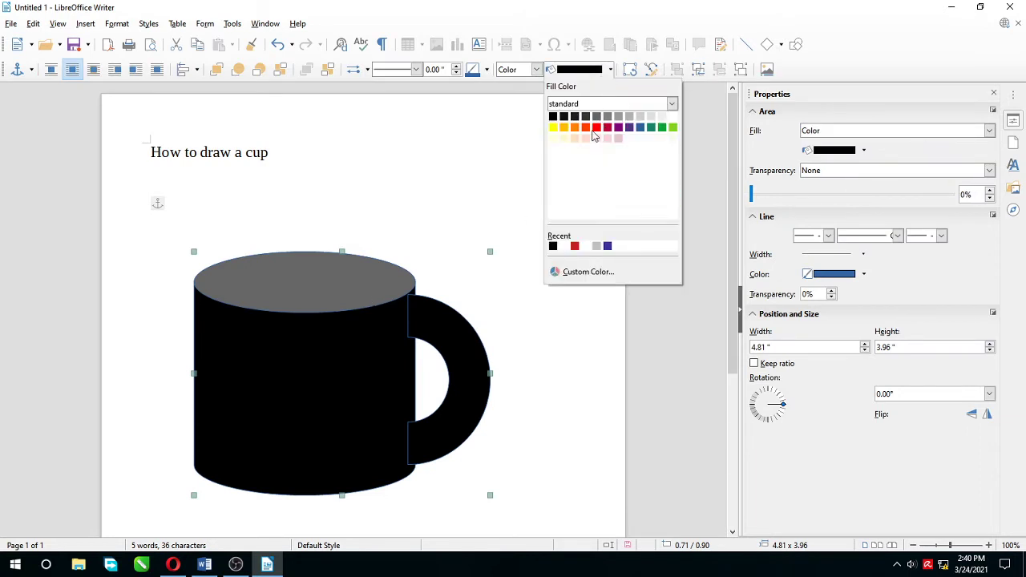
click(576, 127)
key(Escape)
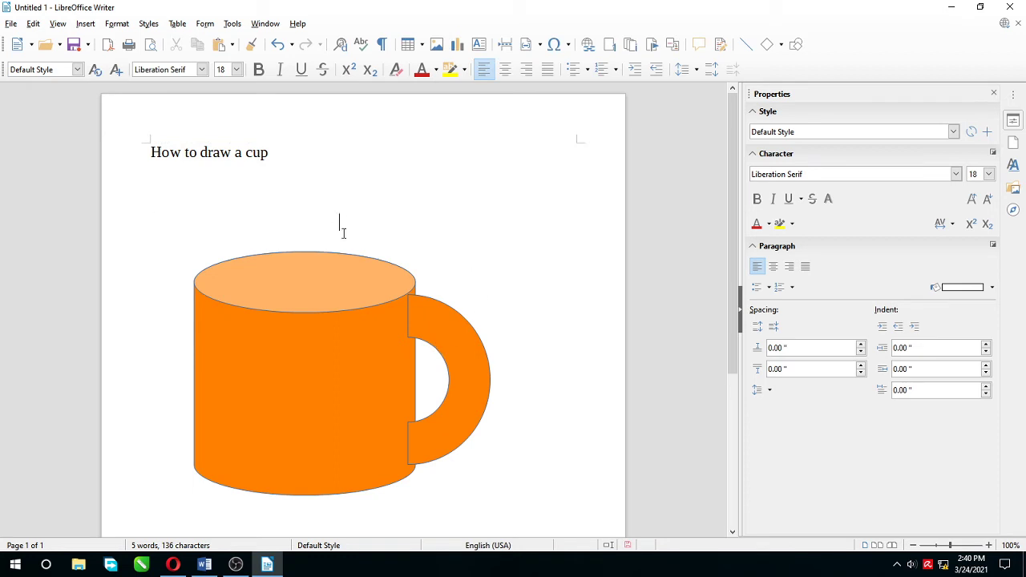
- Draw a 5-point star about 0.82 × 0.80 inches on the upper right of the cup's body
click(87, 25)
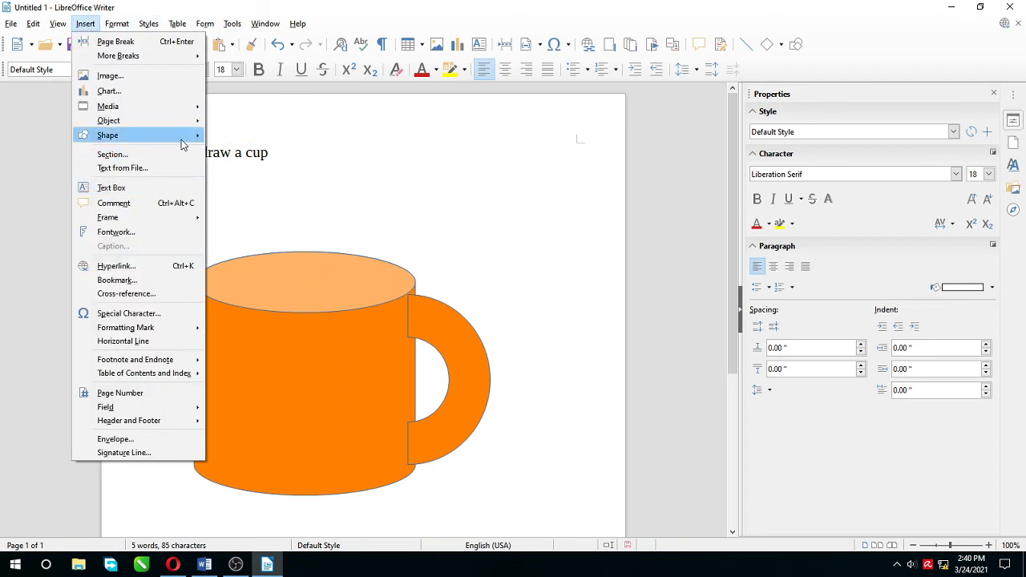
mouse_move(183, 144)
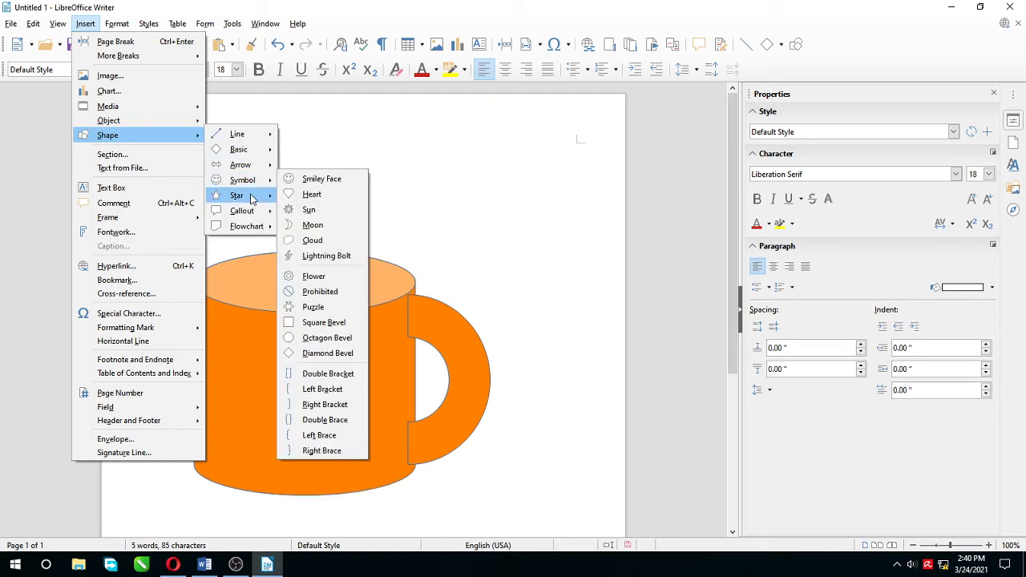
mouse_move(251, 198)
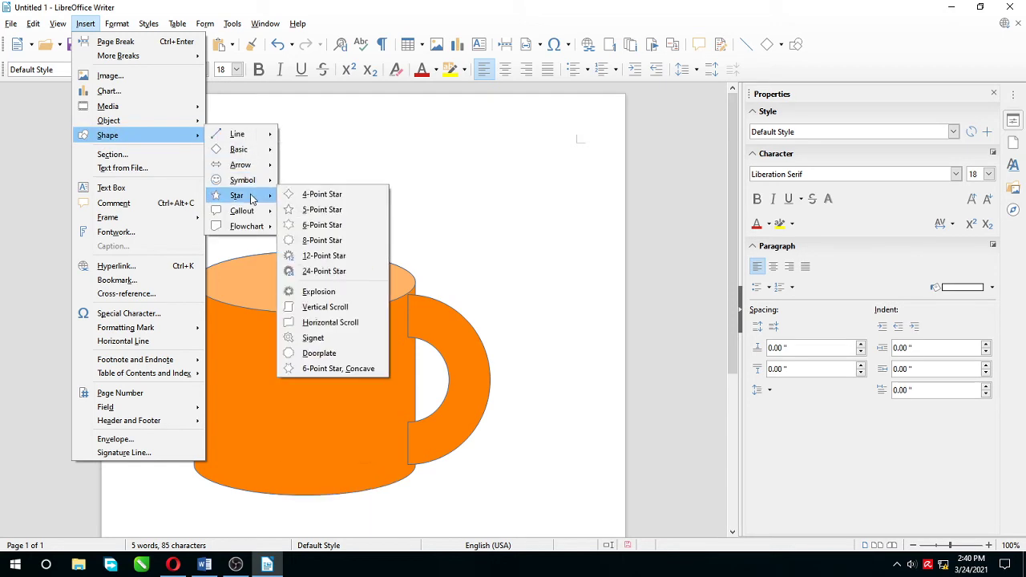
click(376, 212)
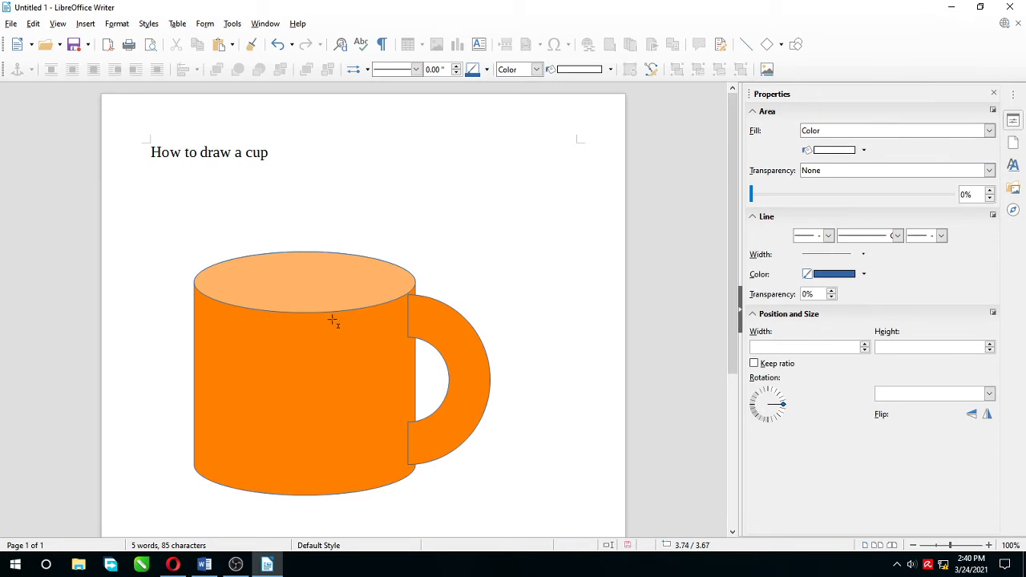
drag(338, 320, 388, 367)
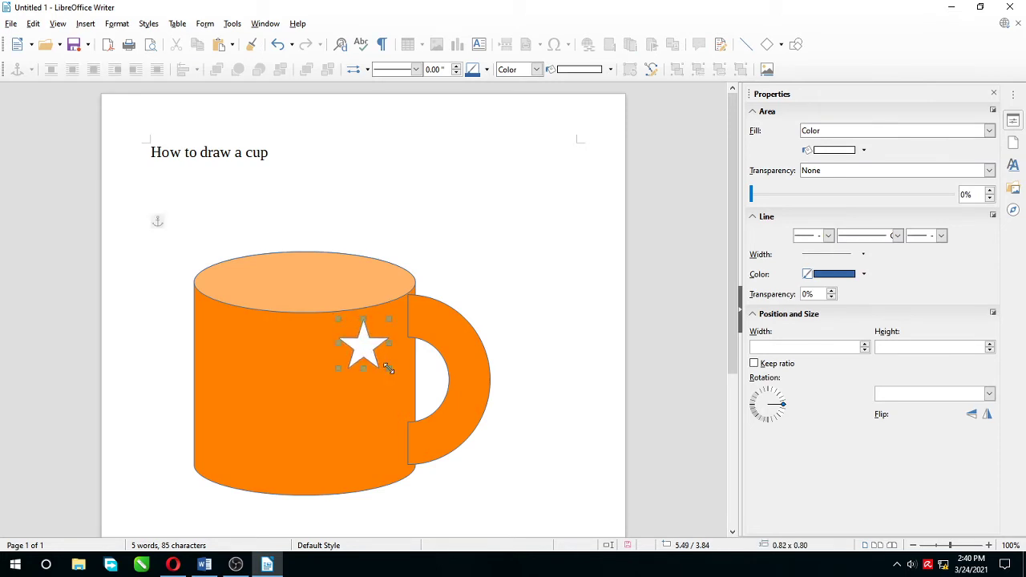
click(463, 343)
right_click(464, 343)
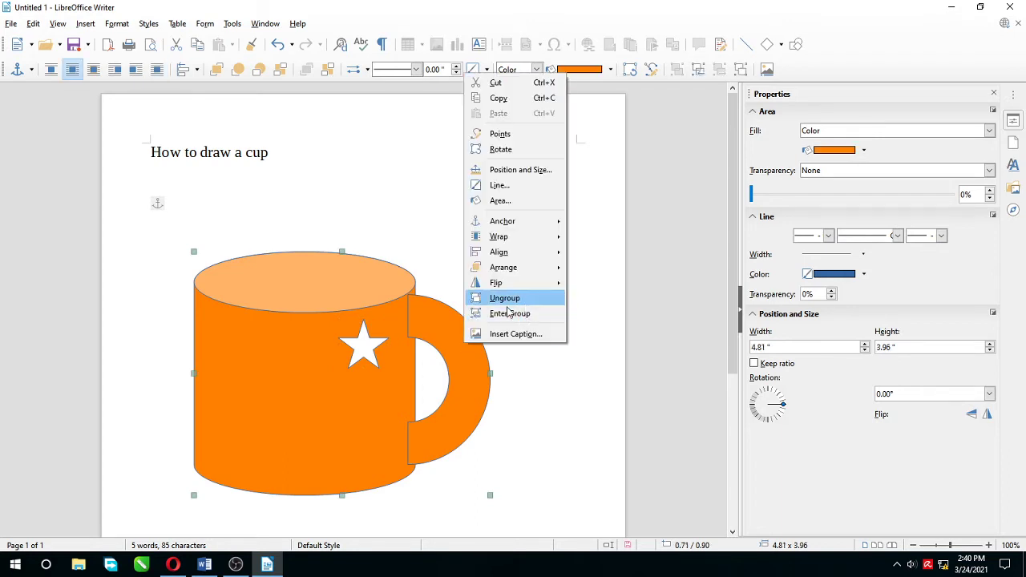
click(305, 336)
key(Escape)
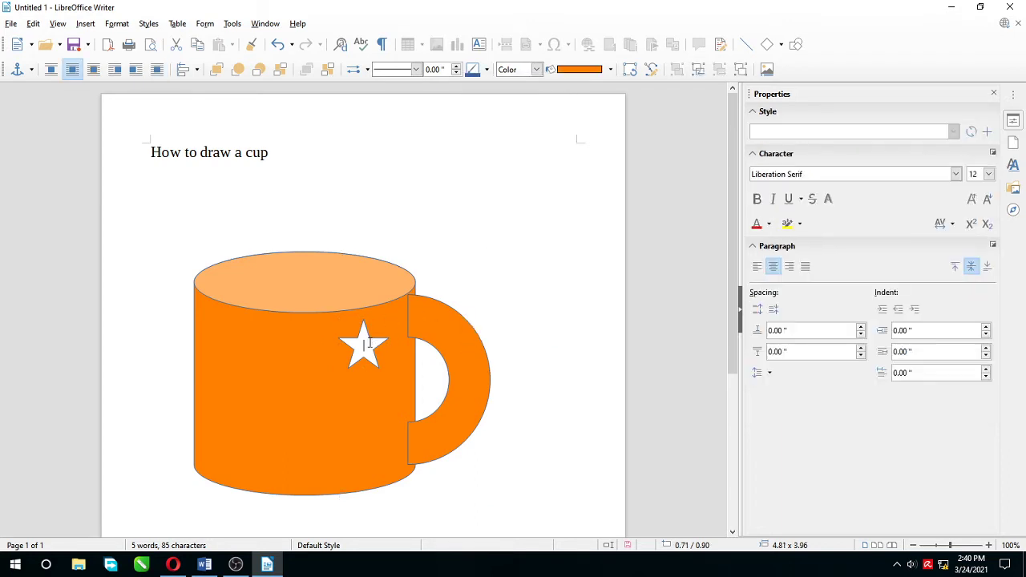
- Group the white star with the orange cup into one object and deselect it
click(369, 342)
click(365, 345)
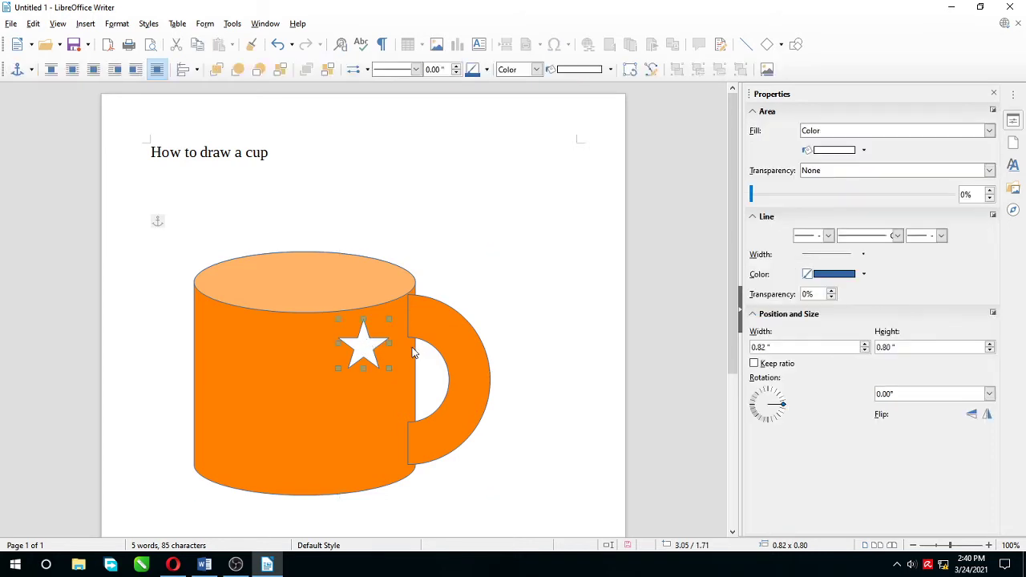
click(437, 331)
right_click(369, 351)
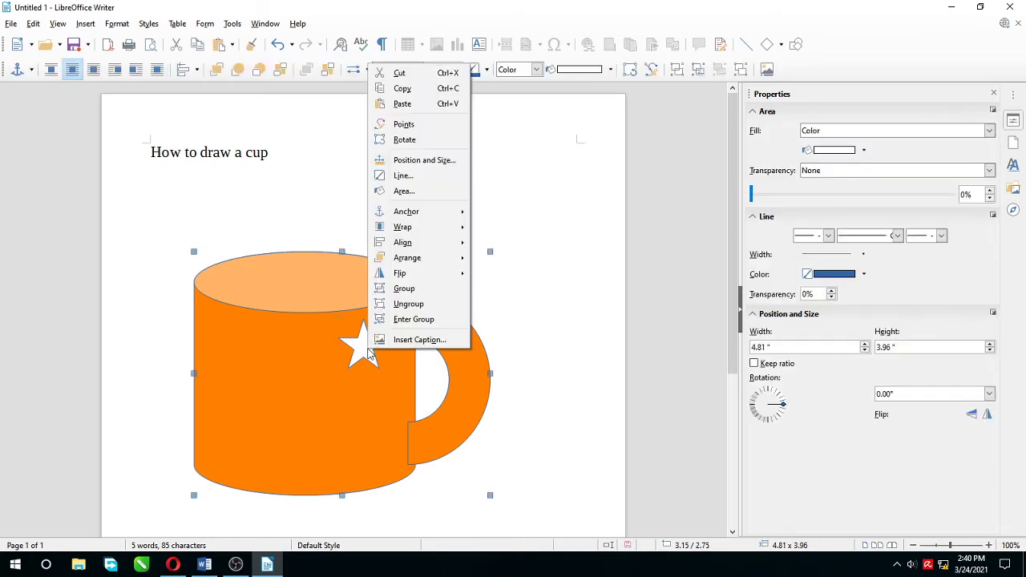
click(423, 291)
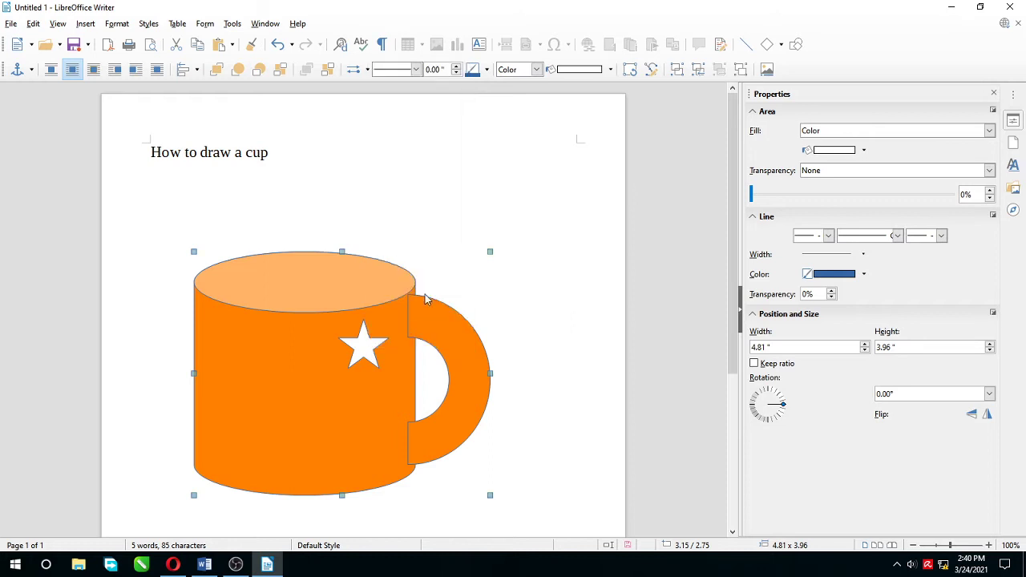
click(527, 337)
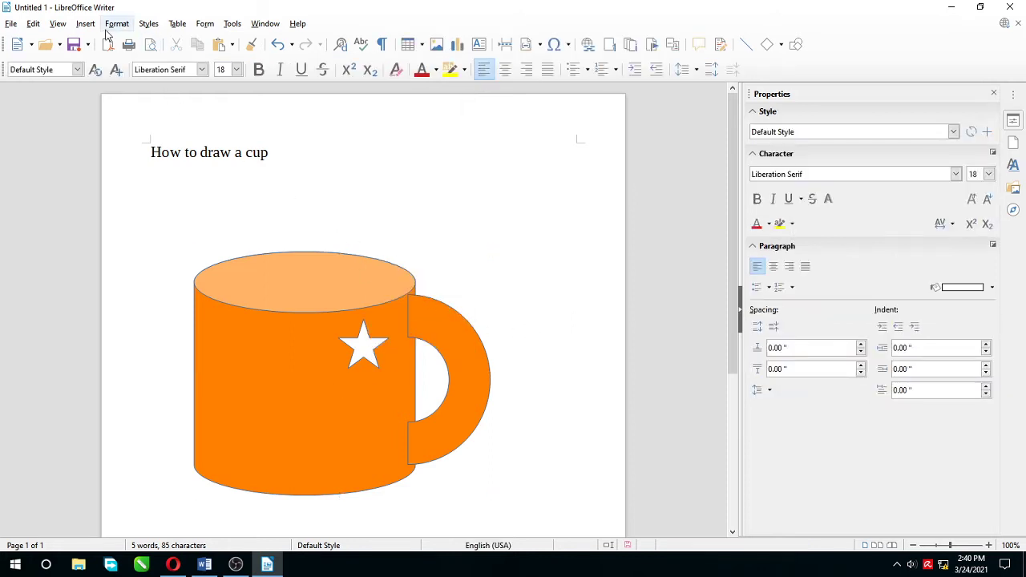
- Draw a flattened basic Circle shape about 3.28 × 0.78 inches inside the cup's top opening
click(85, 24)
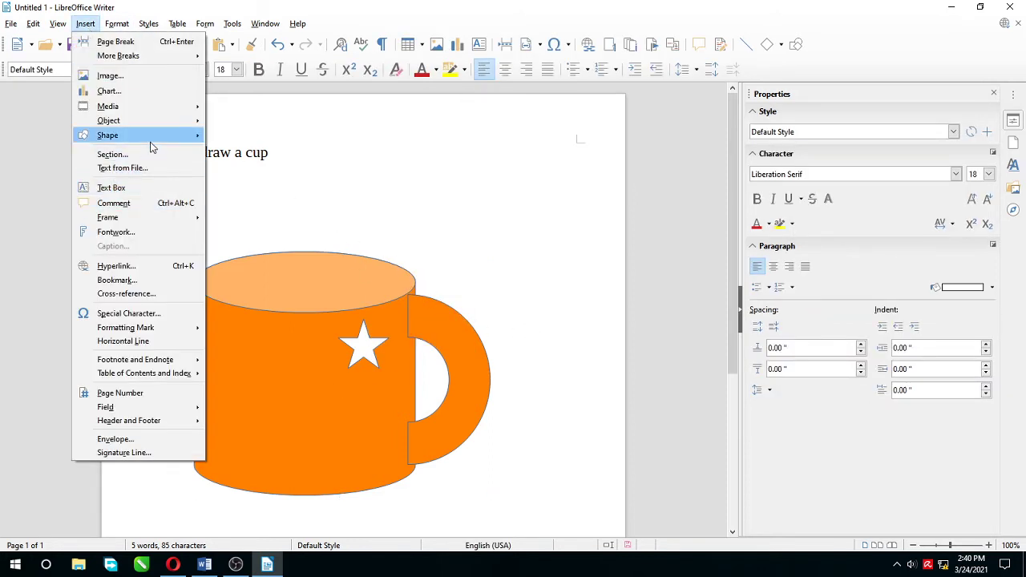
mouse_move(202, 142)
mouse_move(241, 149)
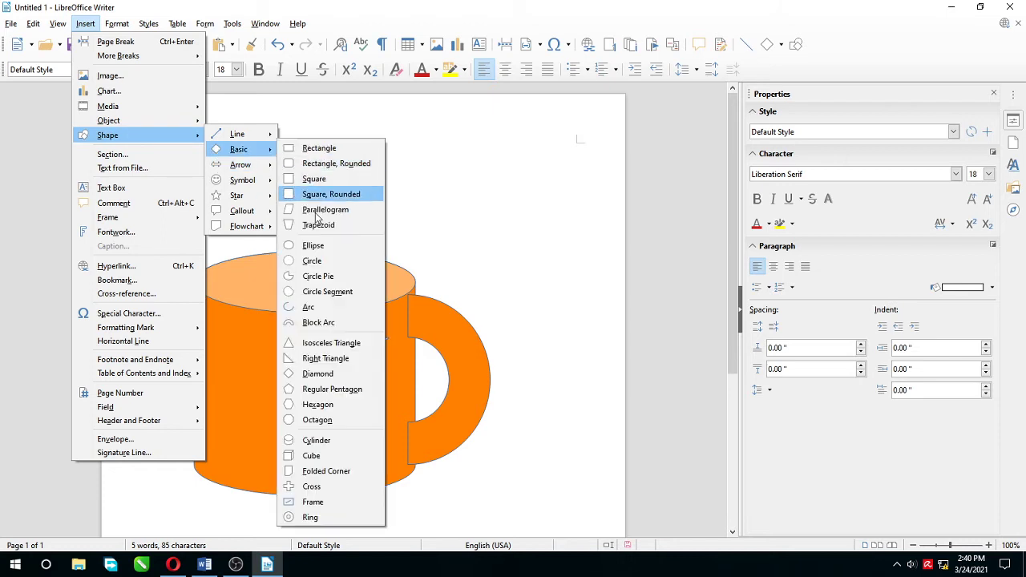
click(313, 261)
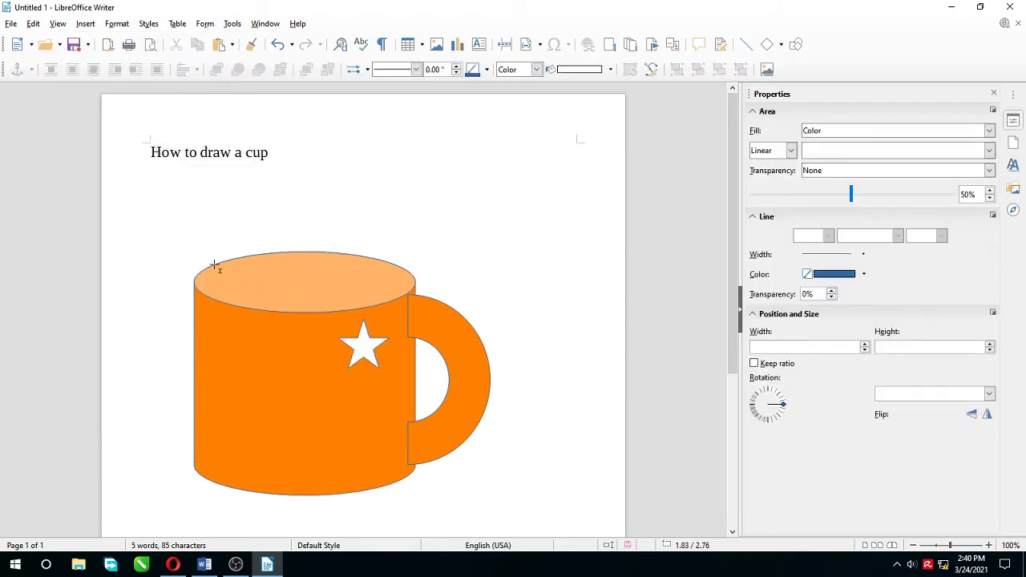
drag(214, 267, 406, 312)
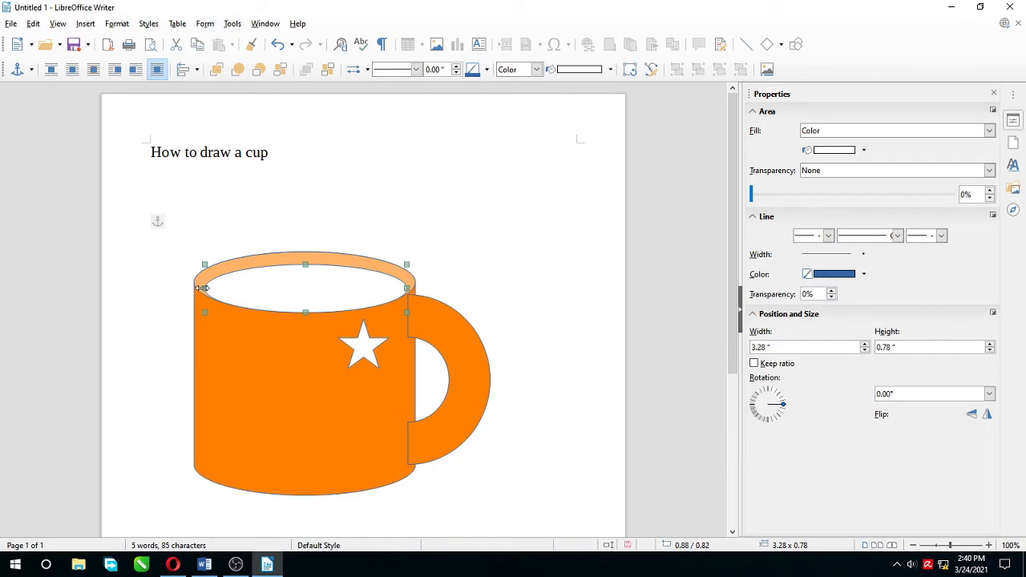
- Resize the white ellipse in the cup's opening to about 3.33 × 0.79 inches so it fits within the rim
drag(199, 286, 201, 288)
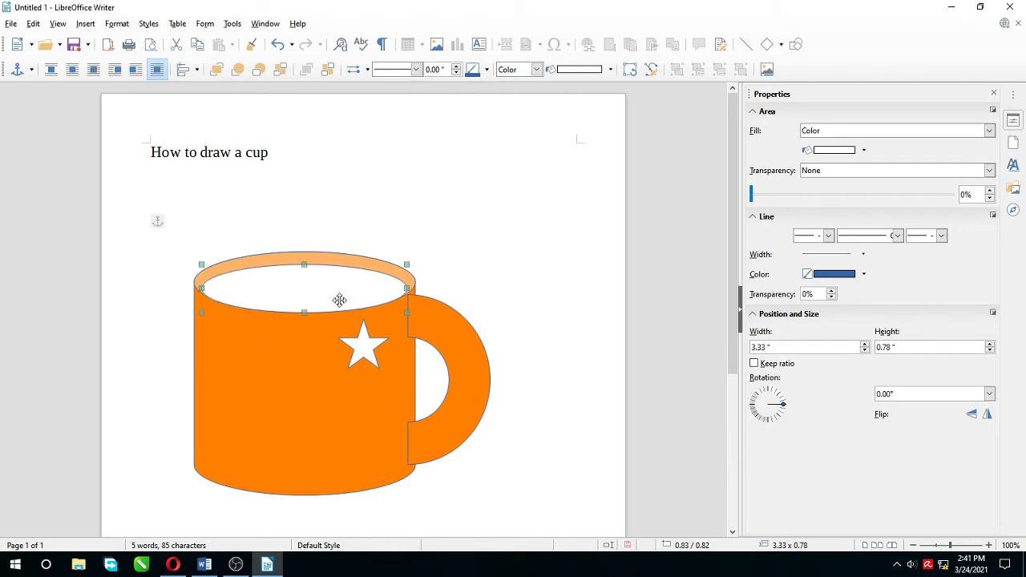
click(483, 296)
click(345, 293)
drag(307, 311, 307, 310)
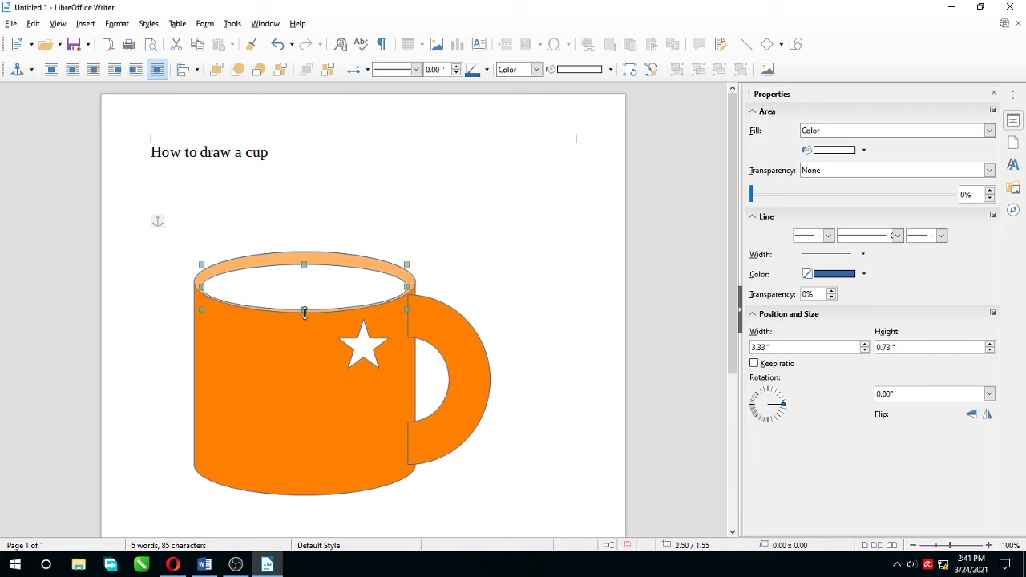
drag(305, 313, 305, 309)
click(469, 314)
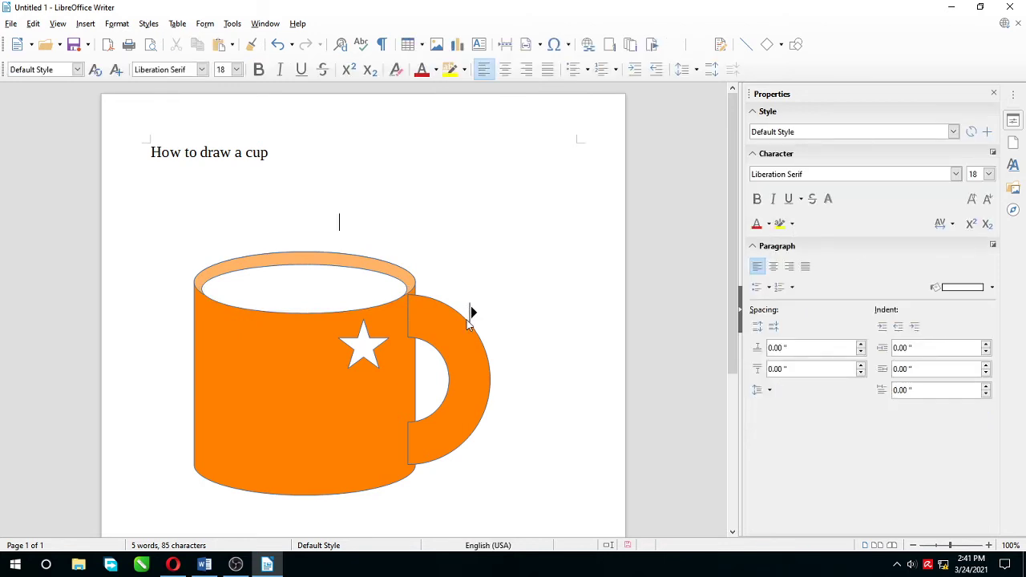
- Group the white ellipse in the opening with the rest of the cup
click(344, 288)
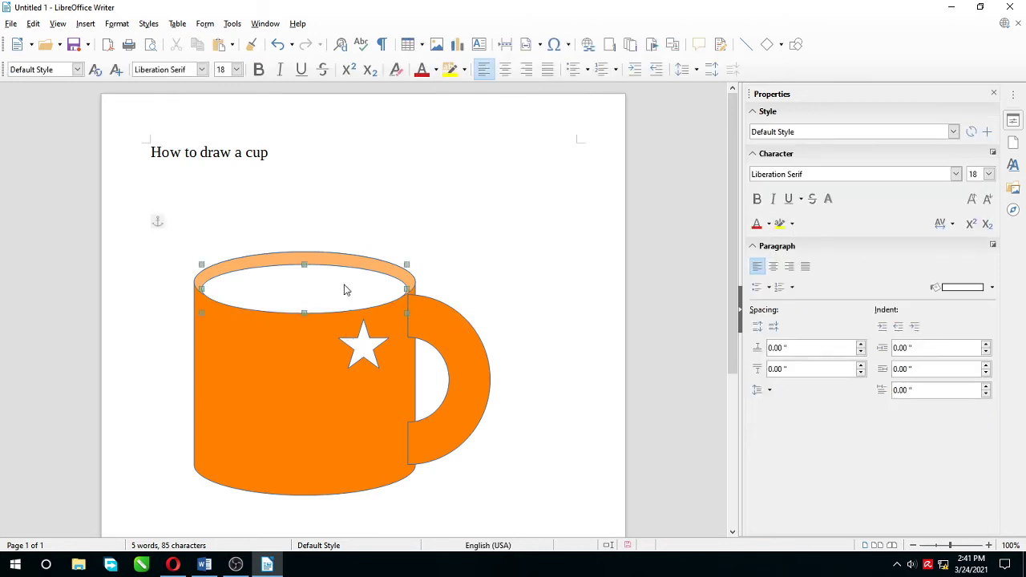
click(447, 343)
right_click(446, 338)
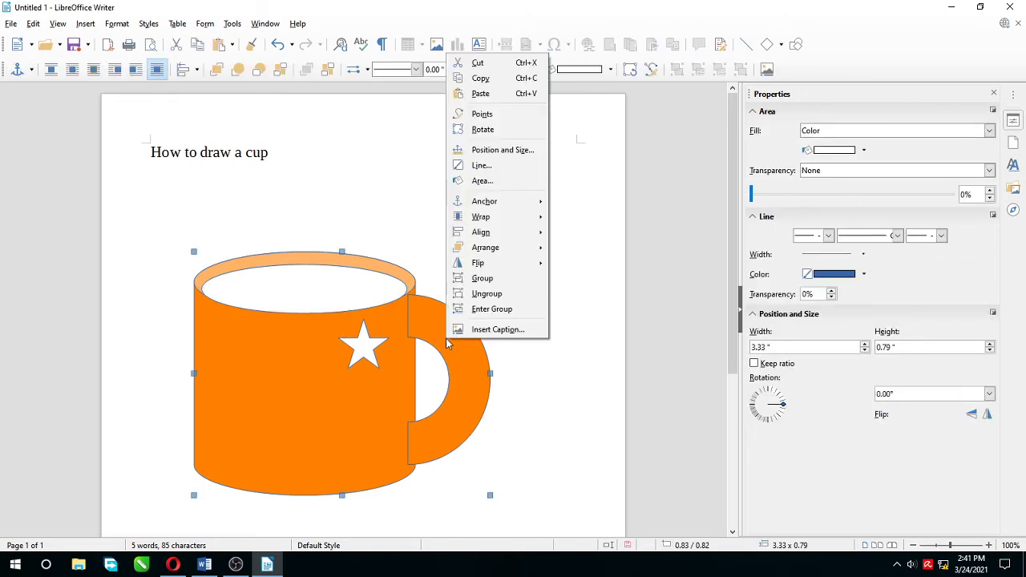
click(494, 282)
click(510, 309)
- Move the grouped cup up and to the right on the page, to a position of about 1.68 / 0.38 inches
drag(402, 403, 514, 394)
click(582, 385)
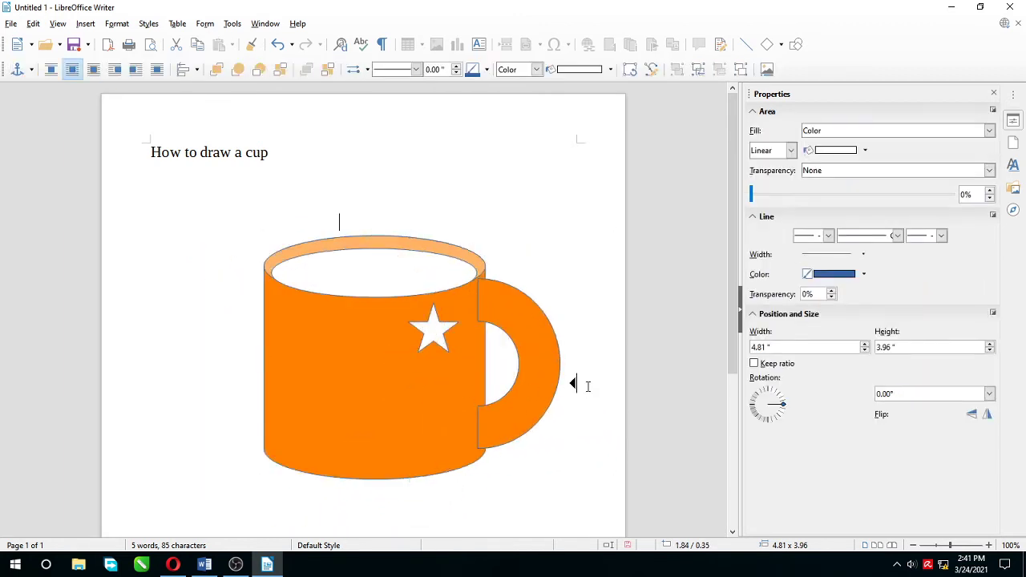
drag(353, 377, 342, 379)
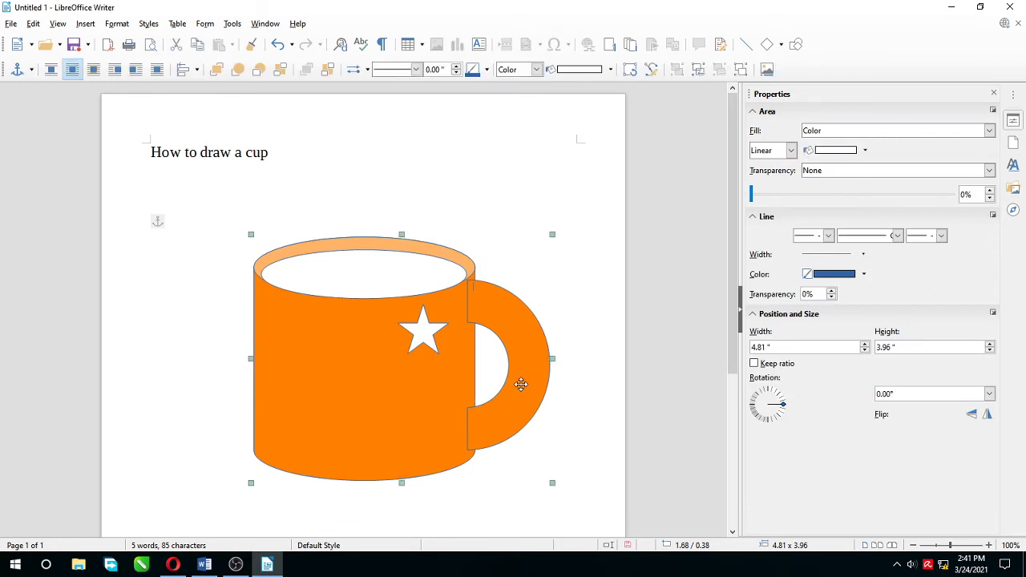
click(572, 403)
- Insert the blue question mark from the Gallery's Symbols theme into the blank area below the cup
scroll(478, 355, down, 3)
click(386, 431)
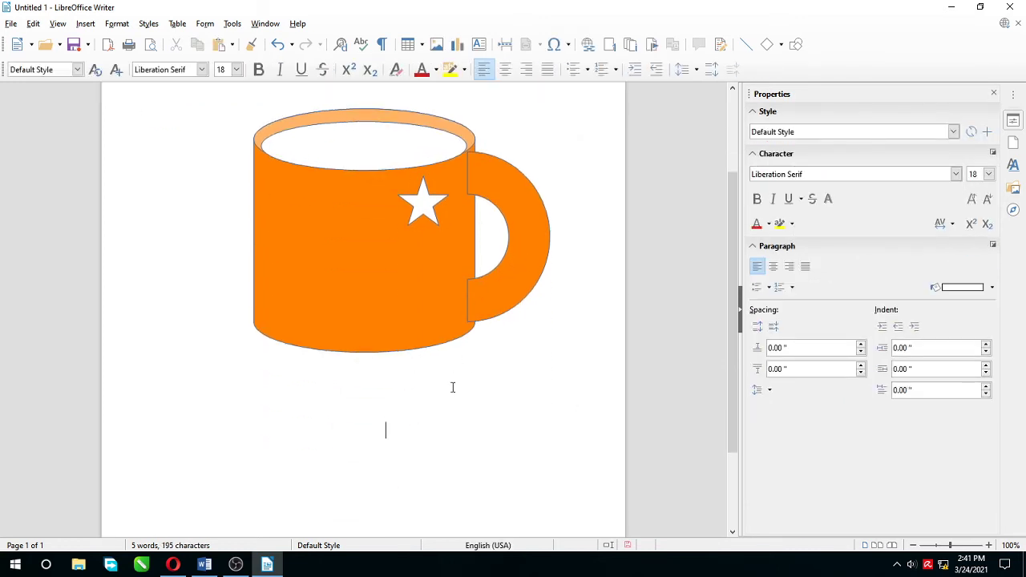
click(1012, 189)
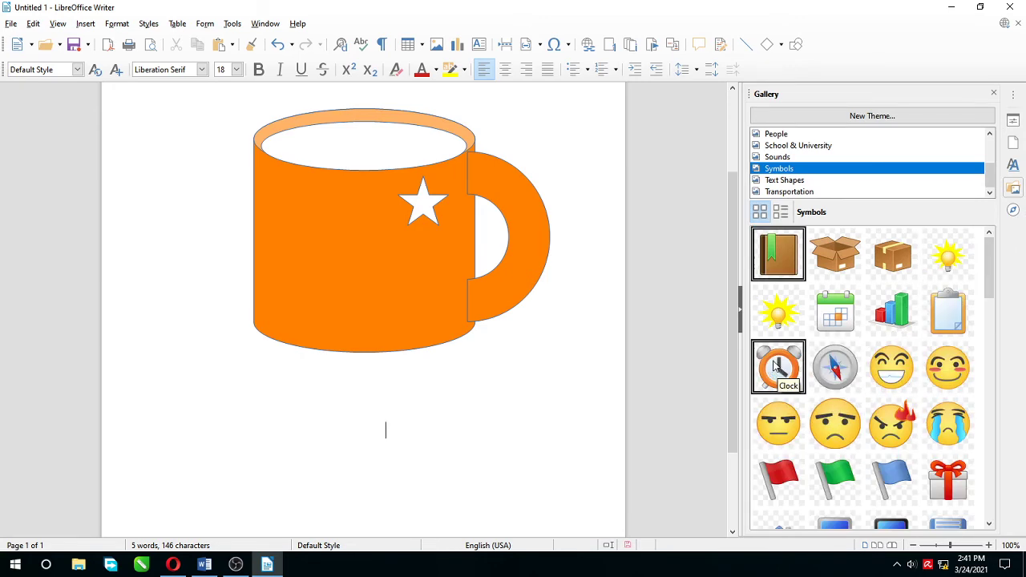
scroll(886, 369, down, 5)
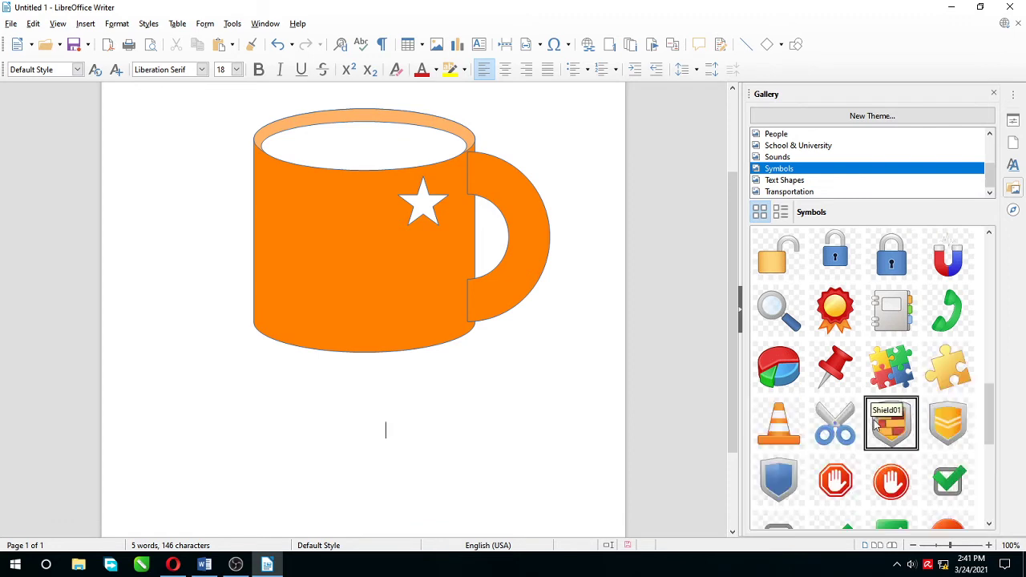
scroll(849, 316, down, 5)
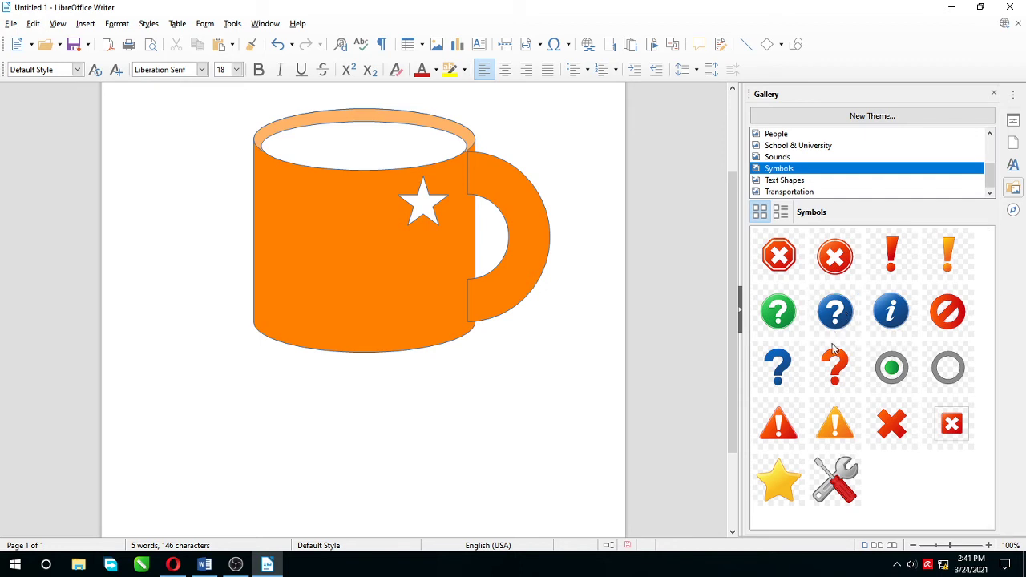
click(791, 378)
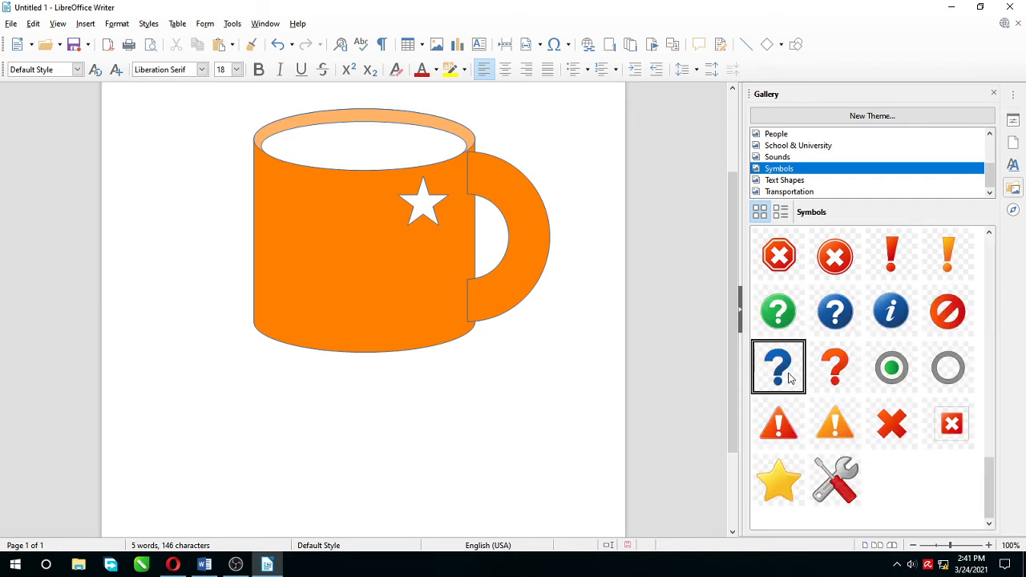
drag(543, 439, 522, 431)
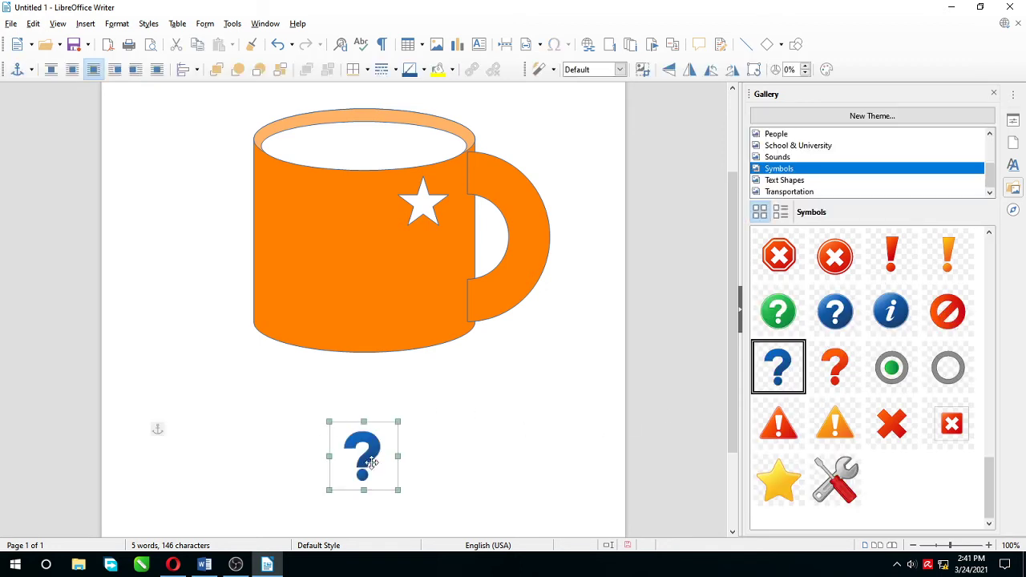
- Move the question mark image onto the cup's body and enlarge it to about 1.75 × 1.75 inches
drag(364, 452, 366, 254)
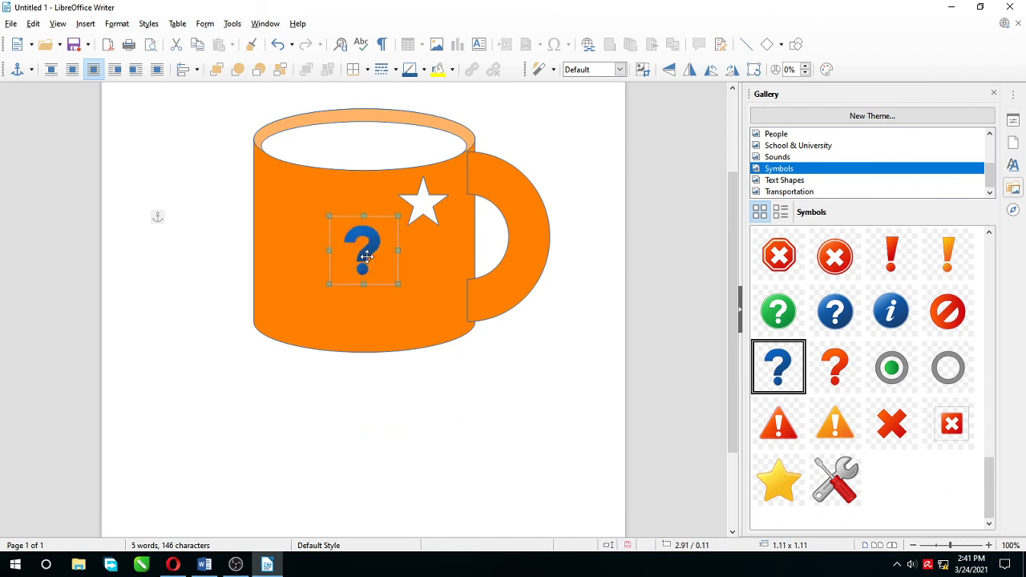
click(328, 287)
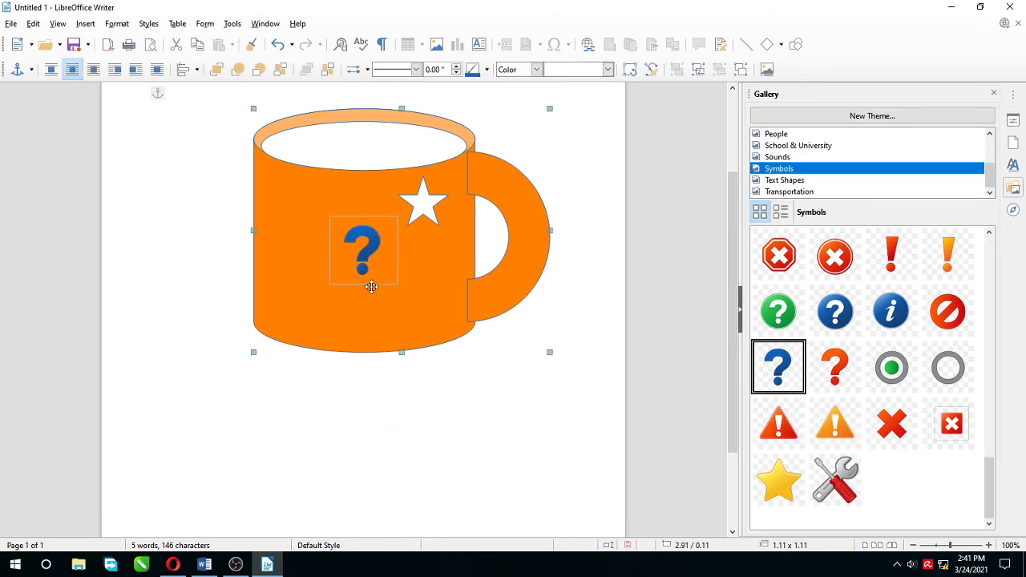
click(387, 255)
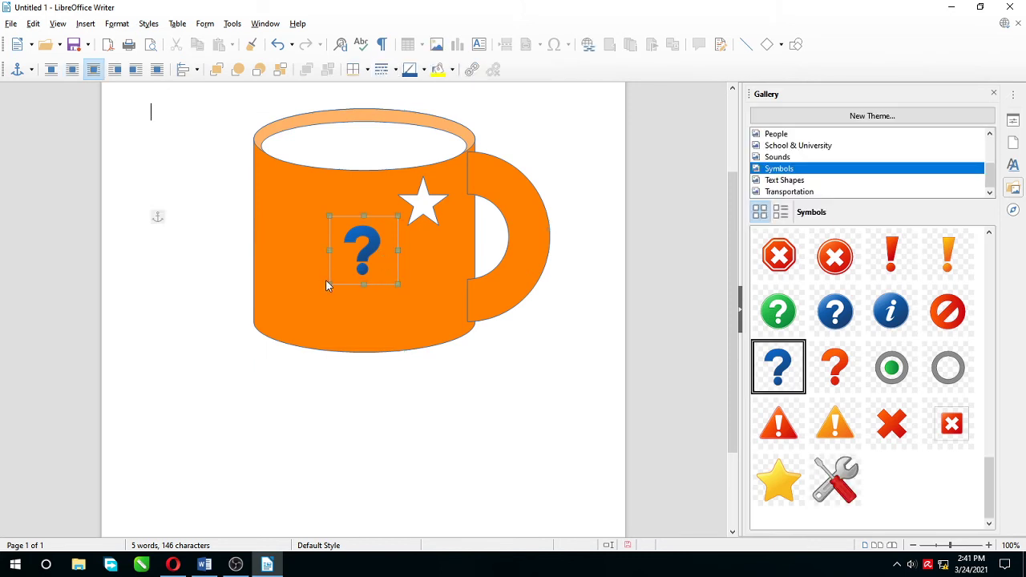
drag(328, 285, 290, 323)
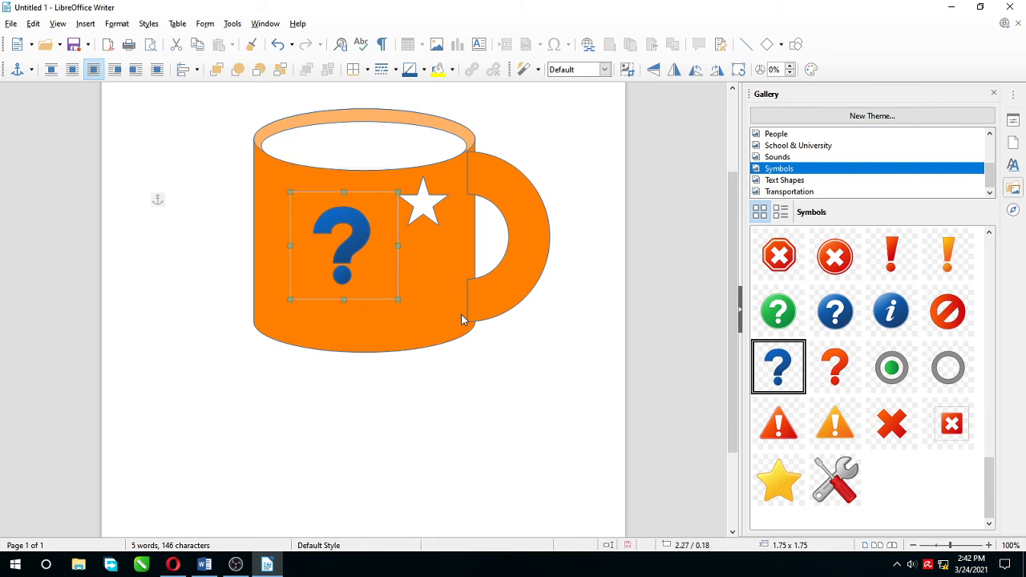
click(478, 359)
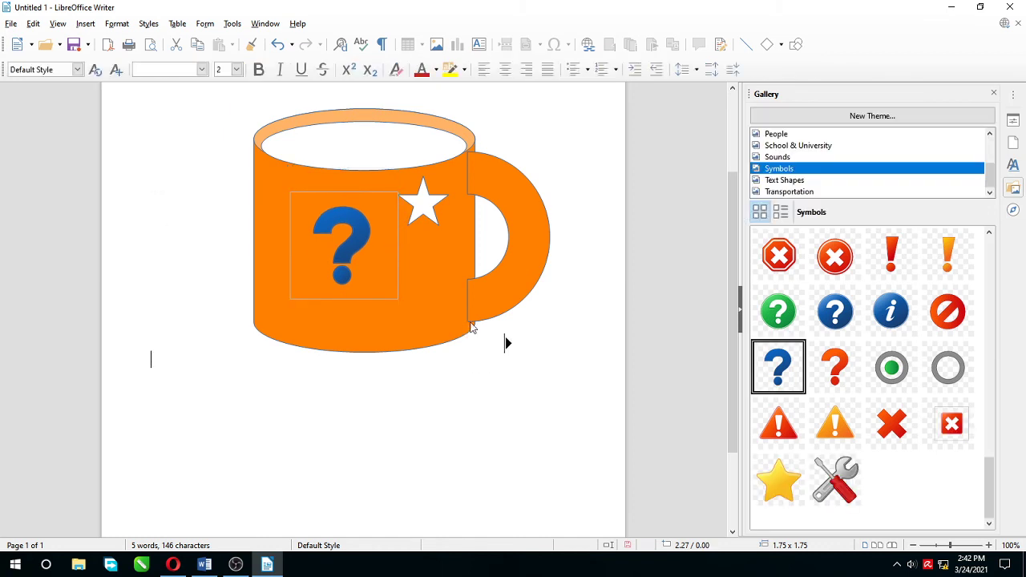
click(374, 264)
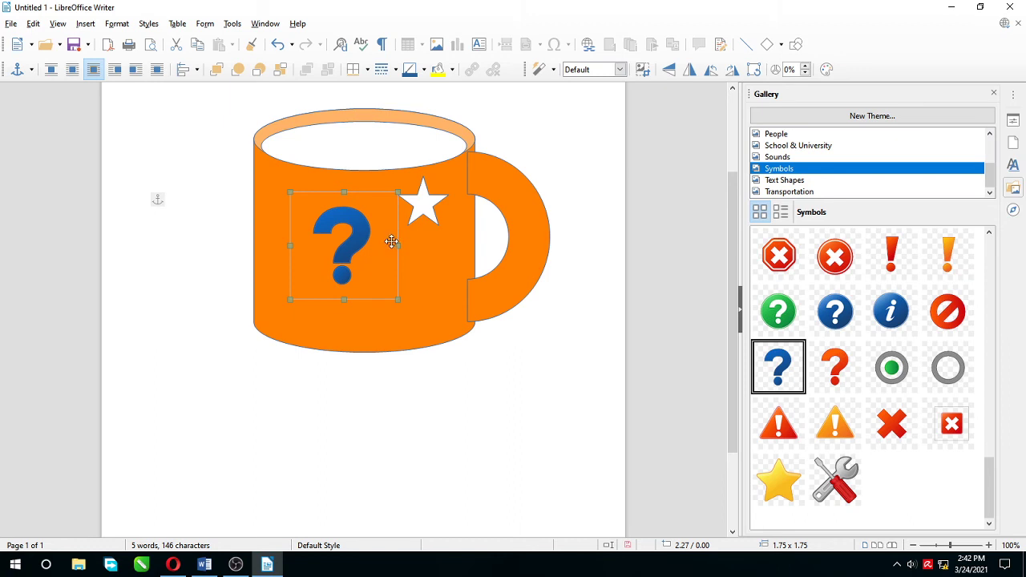
click(424, 71)
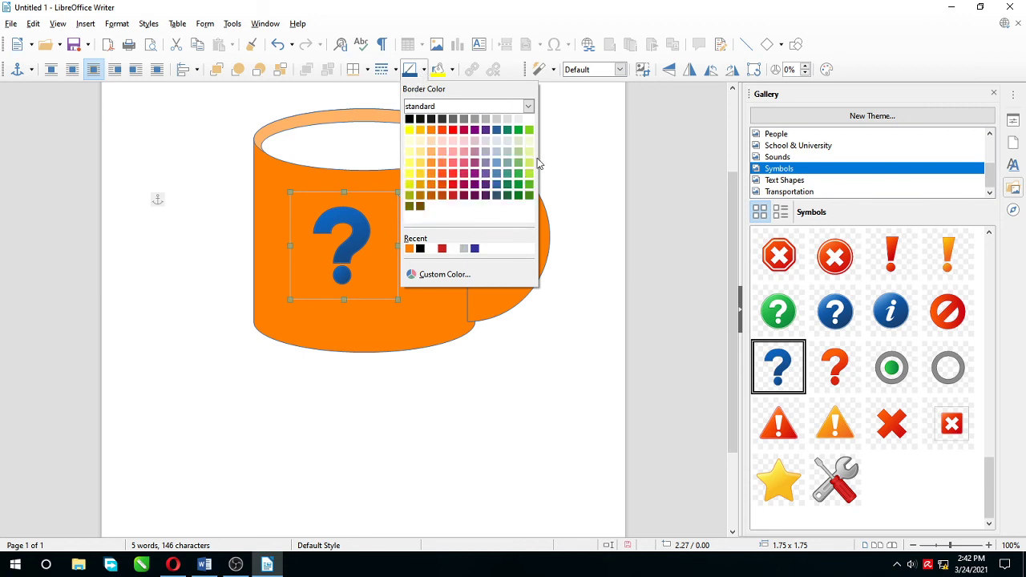
click(528, 109)
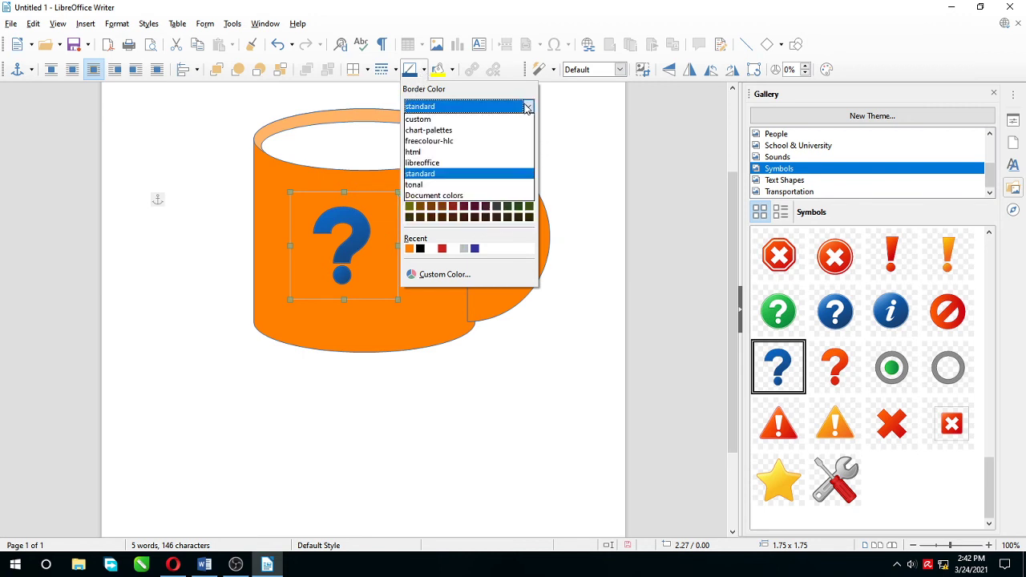
click(632, 172)
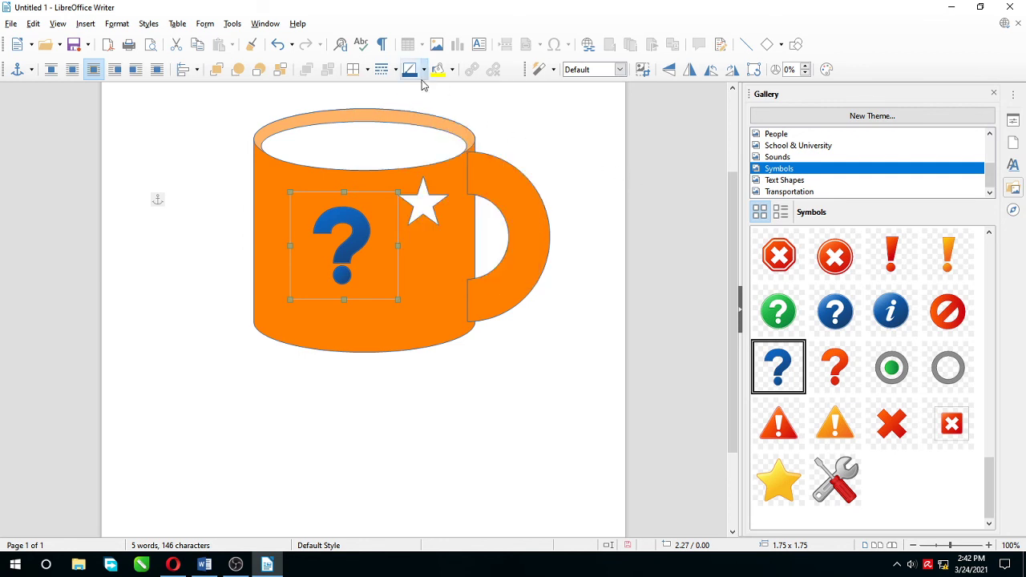
click(423, 70)
click(603, 165)
click(572, 360)
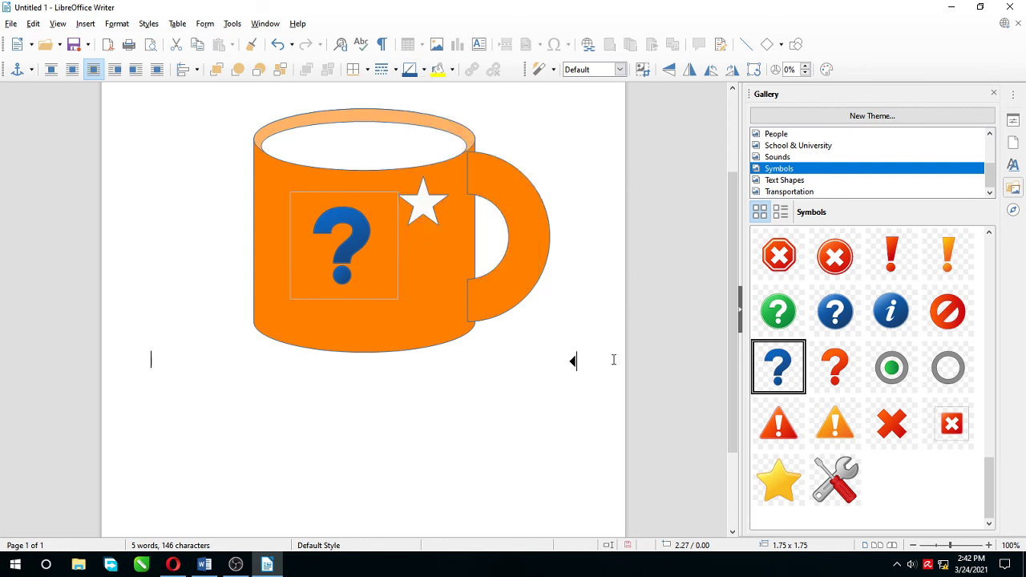
scroll(516, 358, up, 3)
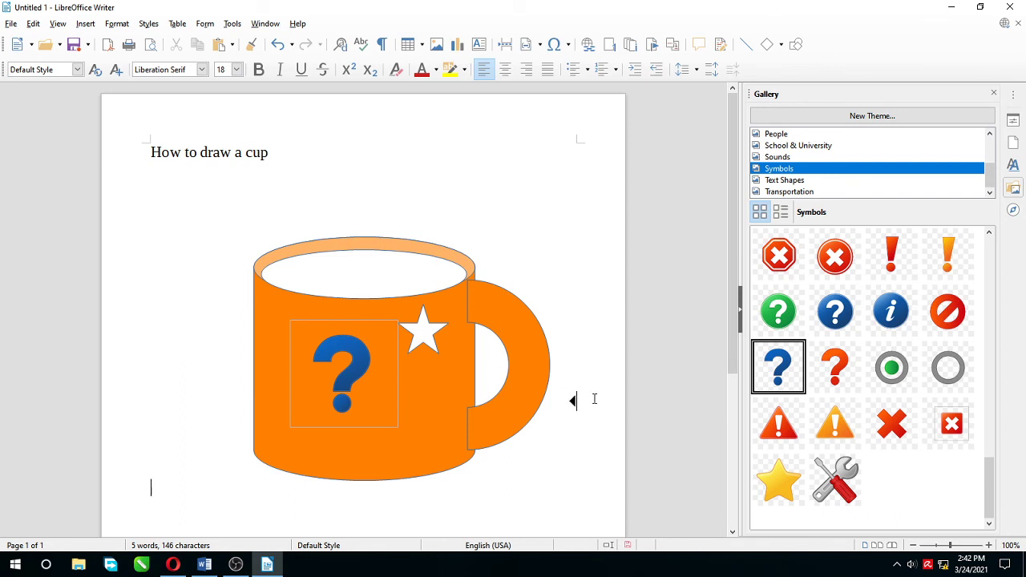
mouse_move(227, 567)
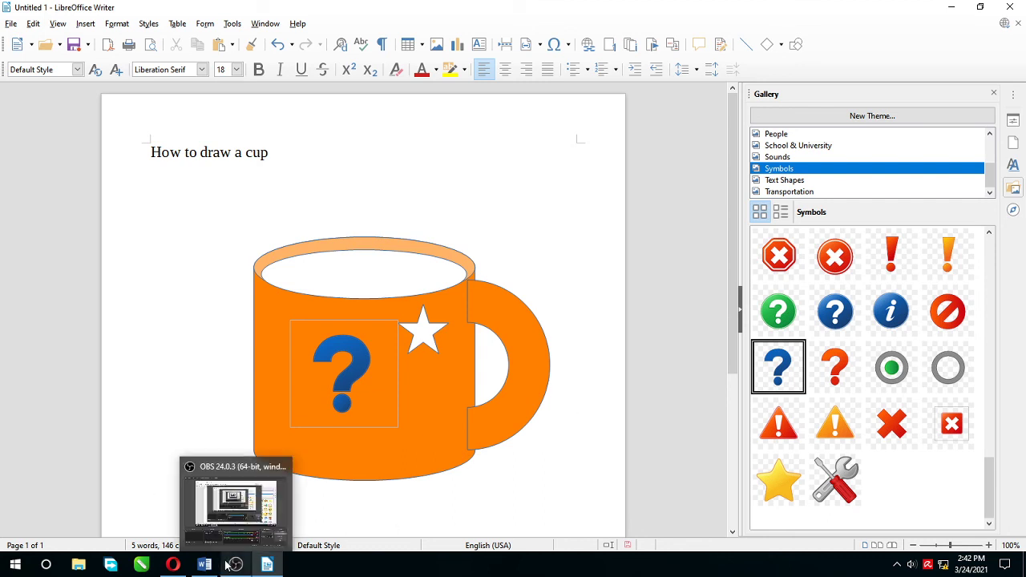
click(249, 498)
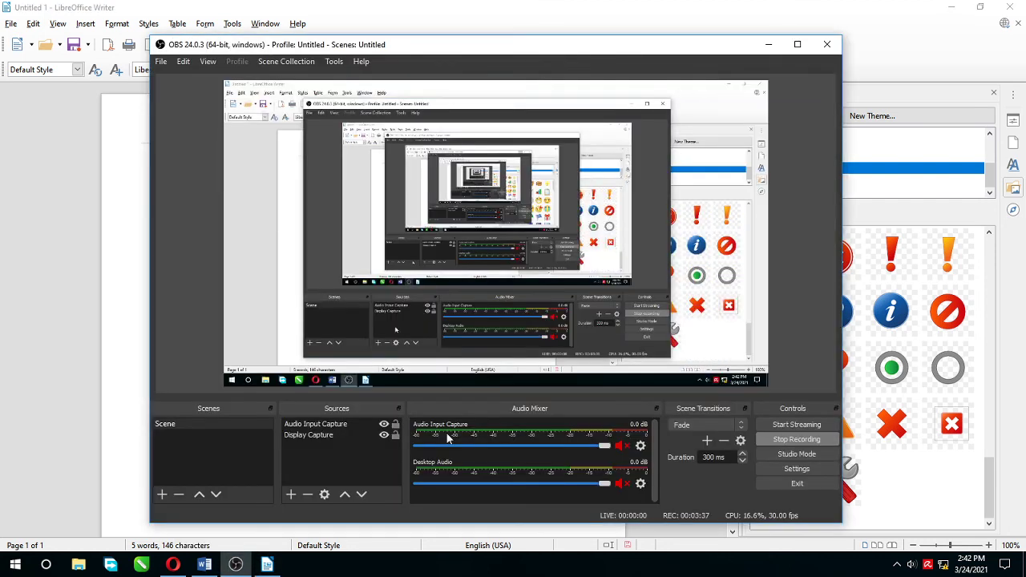